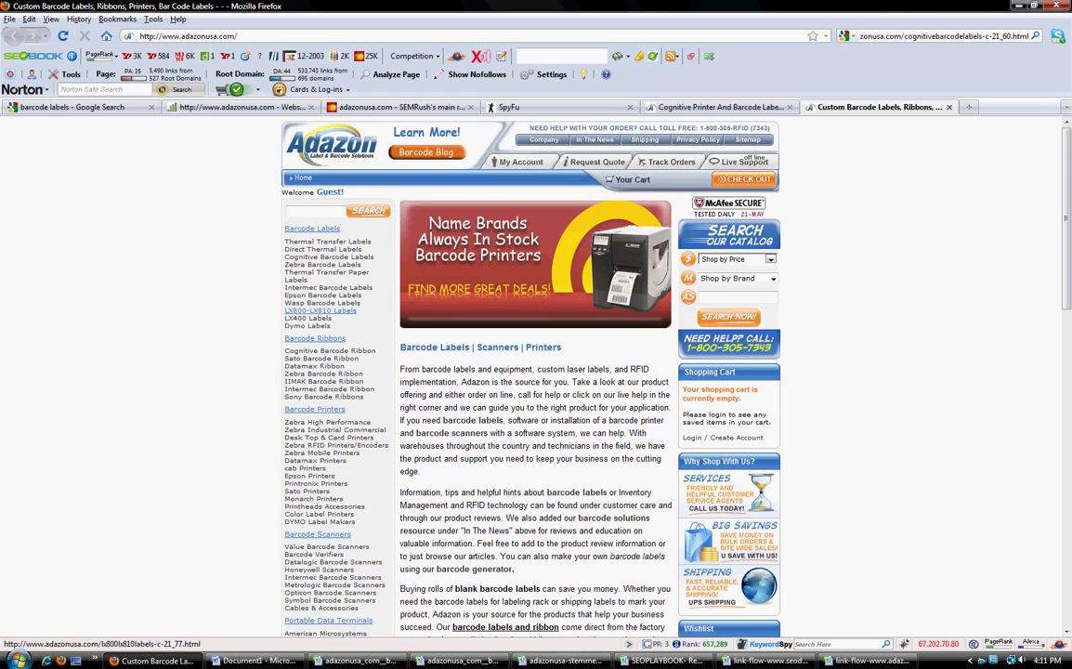
# Step: Review the Adazon homepage from its category navigation through the body copy and featured items down to the brand listings
pyautogui.scroll(-10, 535, 371)
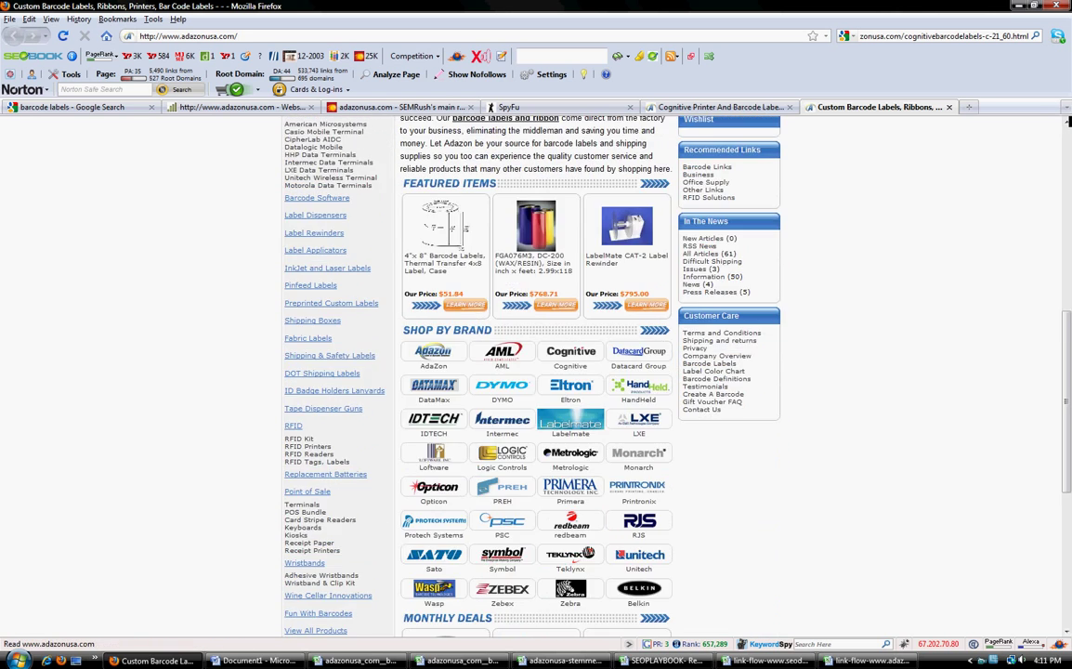
pyautogui.scroll(10, 535, 371)
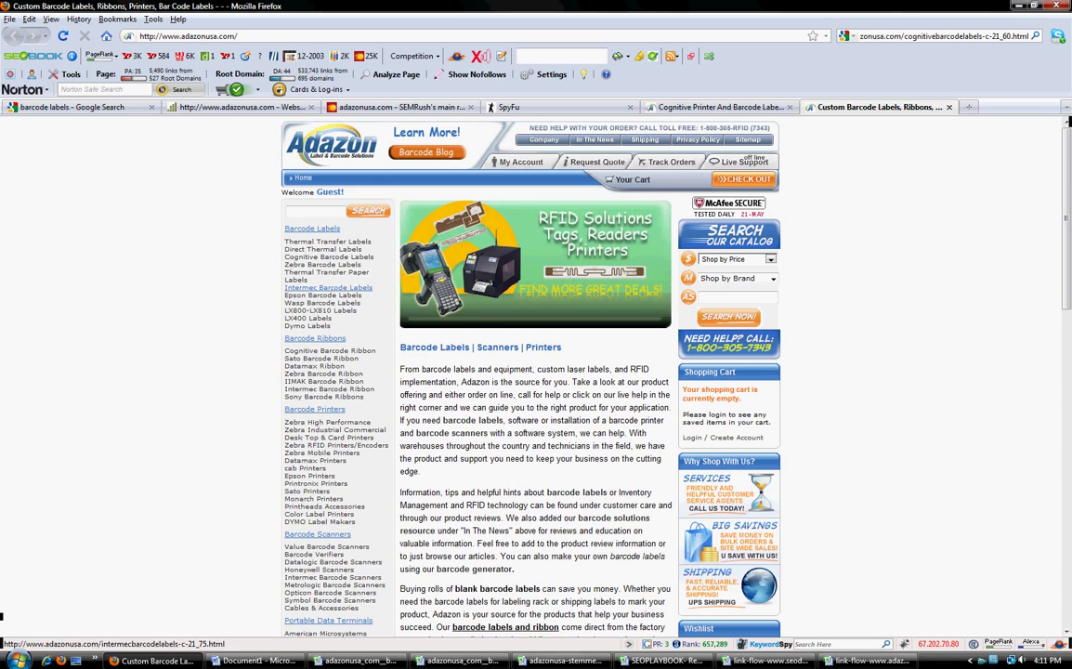
pyautogui.scroll(-10, 328, 287)
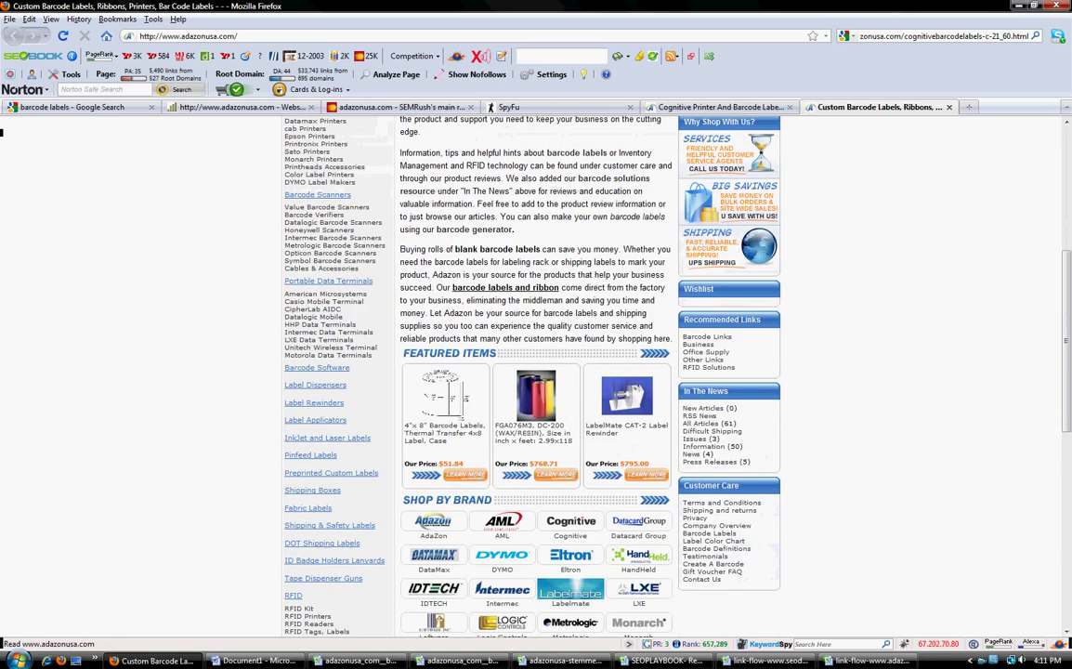
pyautogui.scroll(-6, 536, 372)
pyautogui.scroll(13, 536, 371)
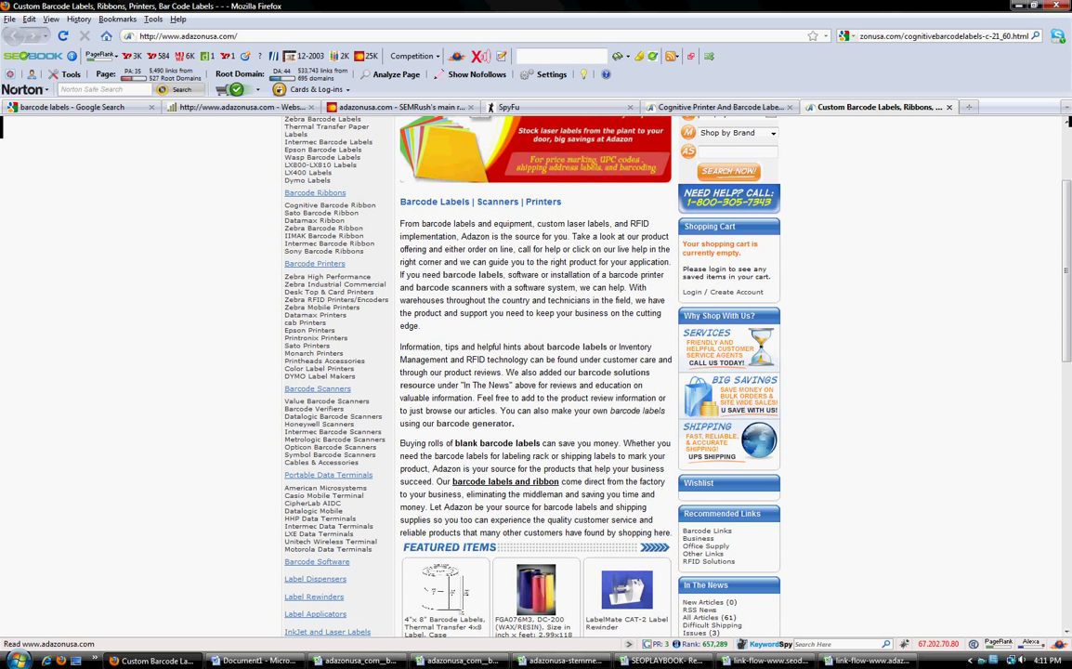
pyautogui.moveTo(673, 533); pyautogui.dragTo(401, 201)
pyautogui.click(401, 201)
pyautogui.scroll(3, 530, 371)
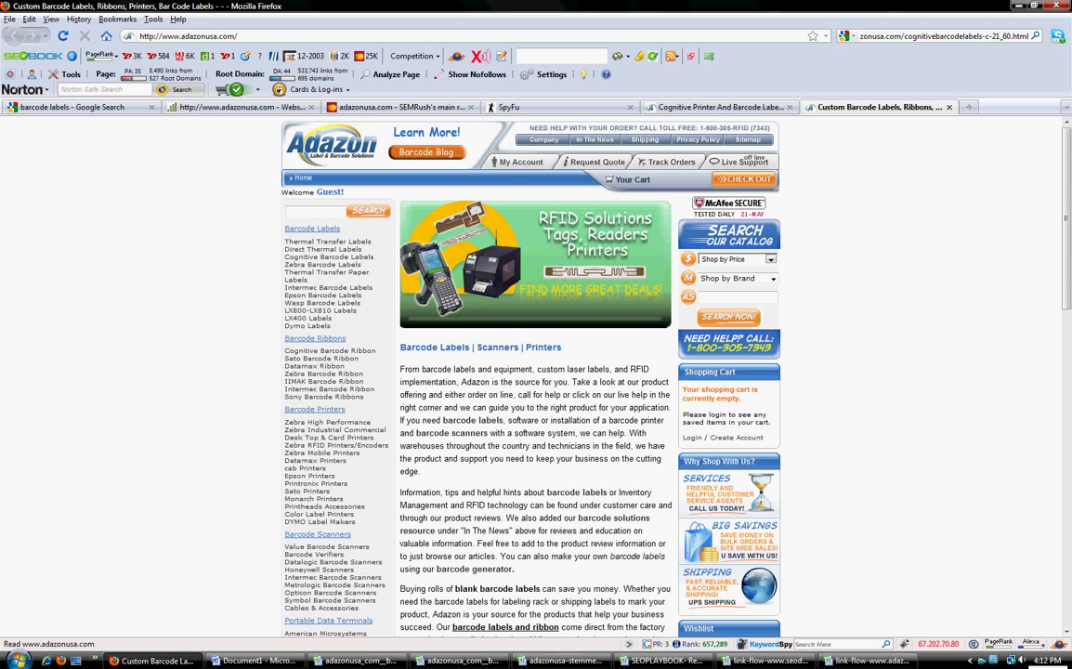
pyautogui.click(242, 107)
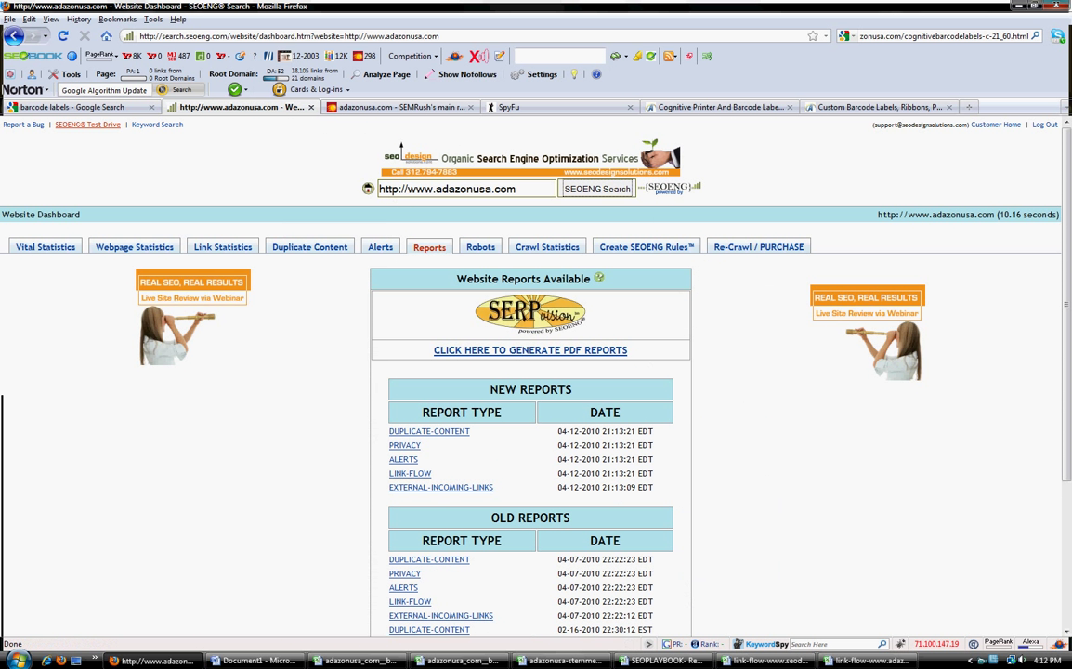
pyautogui.click(597, 189)
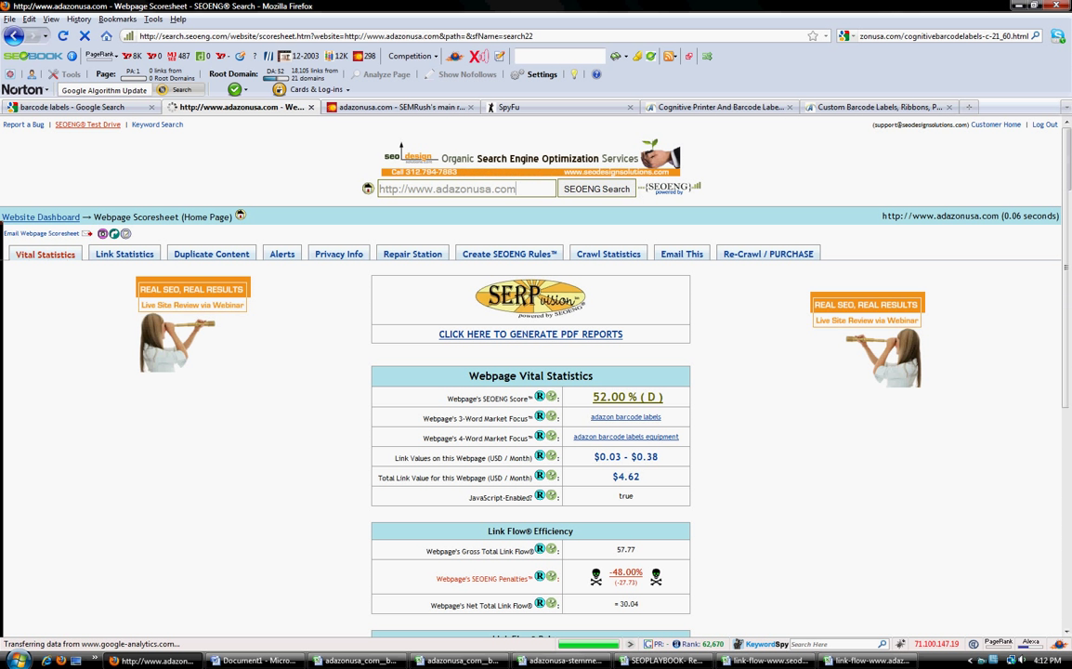
pyautogui.click(625, 417)
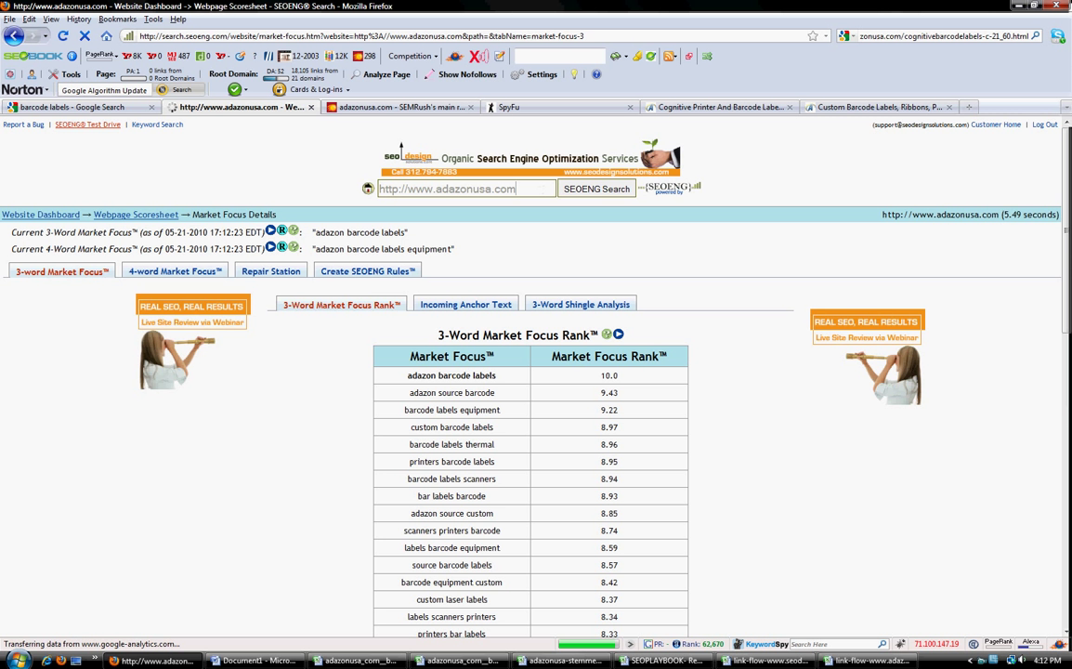
pyautogui.scroll(-4, 536, 372)
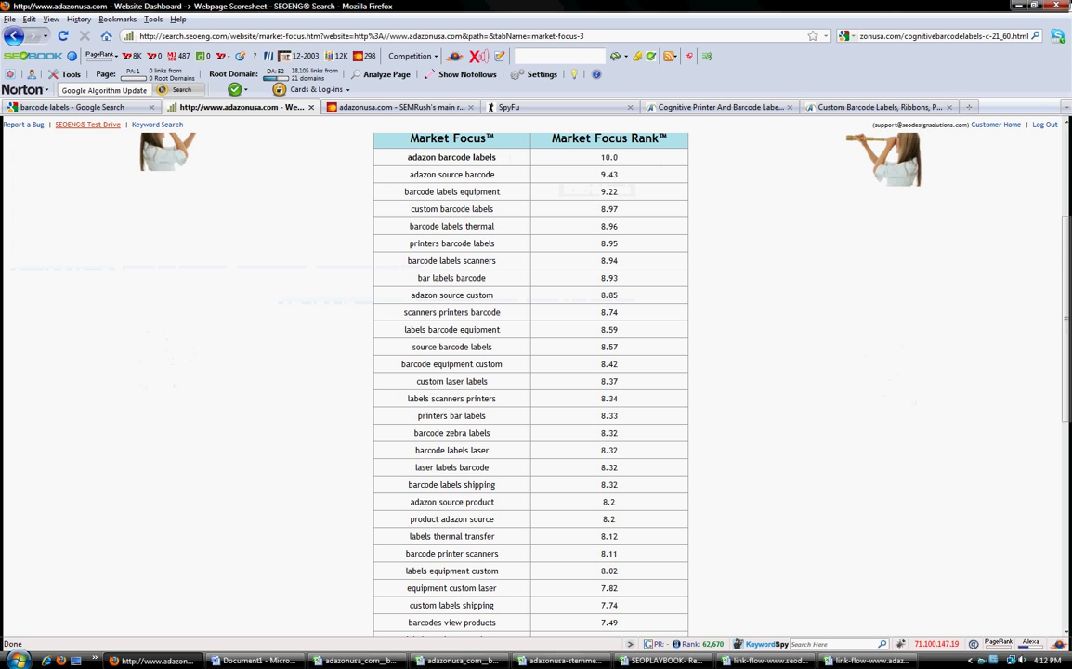
pyautogui.scroll(4, 536, 371)
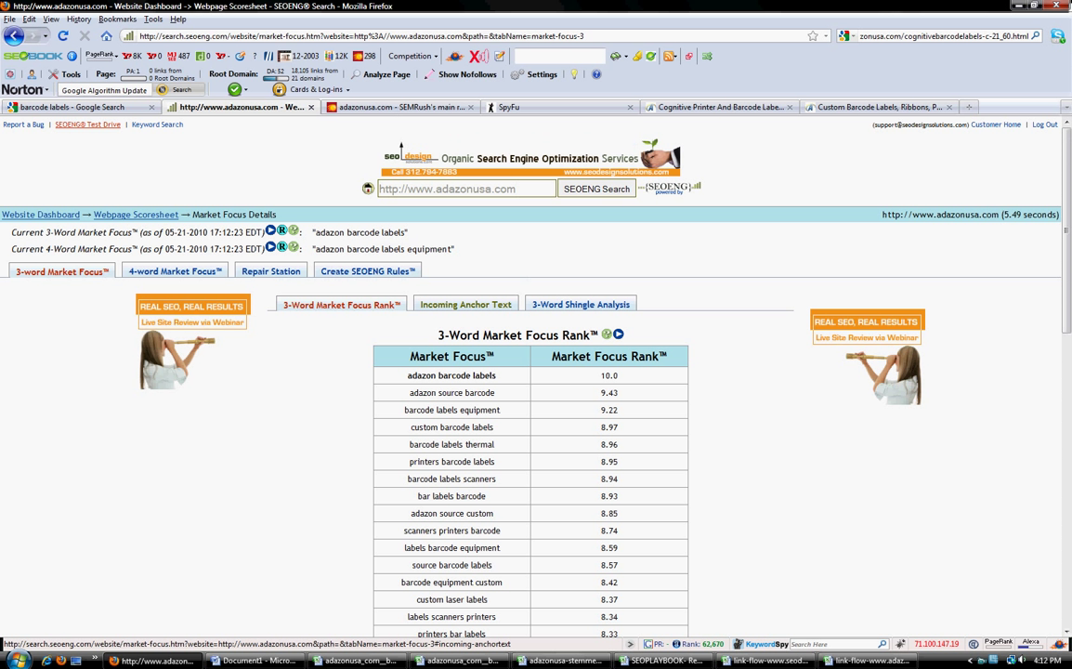
# Step: Examine the homepage's incoming anchor text and its 3-word shingle analysis in SEOENG
pyautogui.click(466, 304)
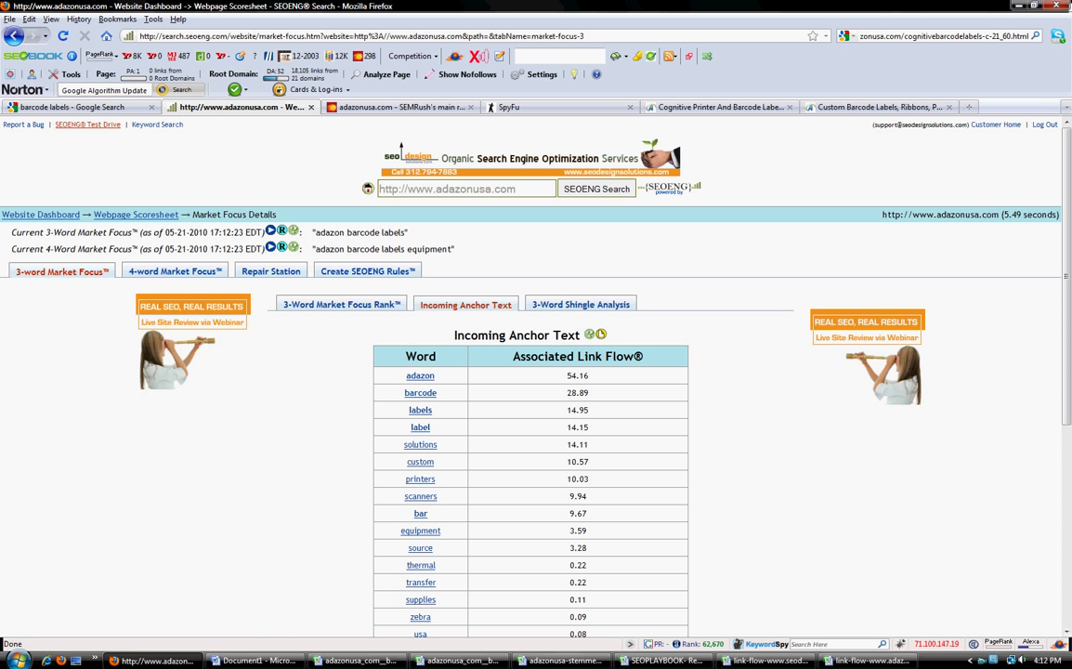
pyautogui.click(580, 305)
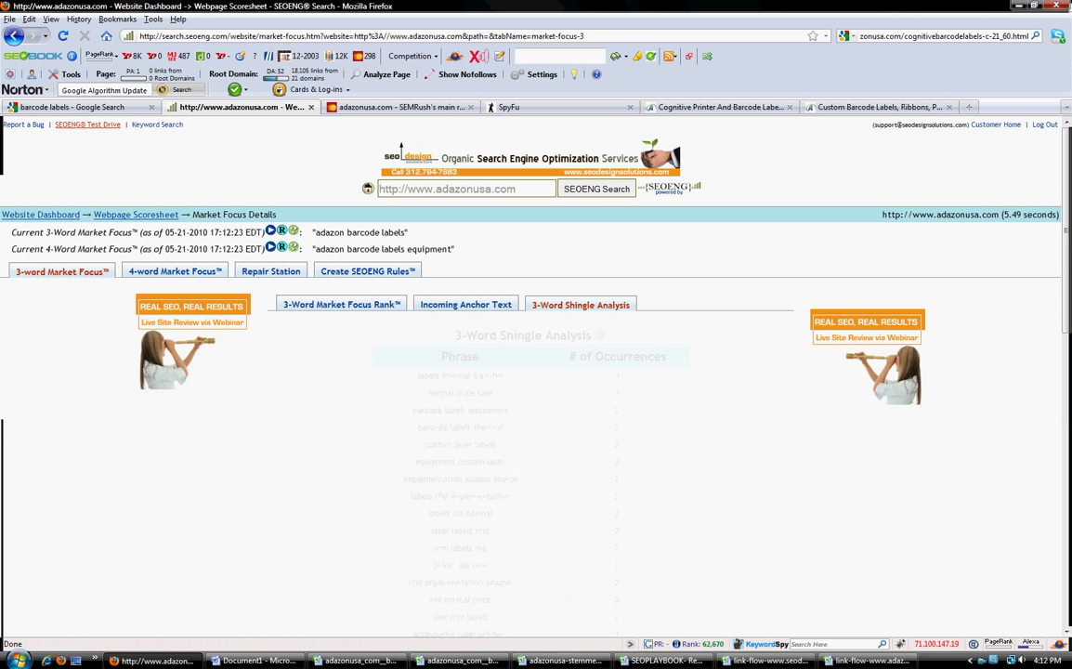
pyautogui.scroll(-10, 536, 371)
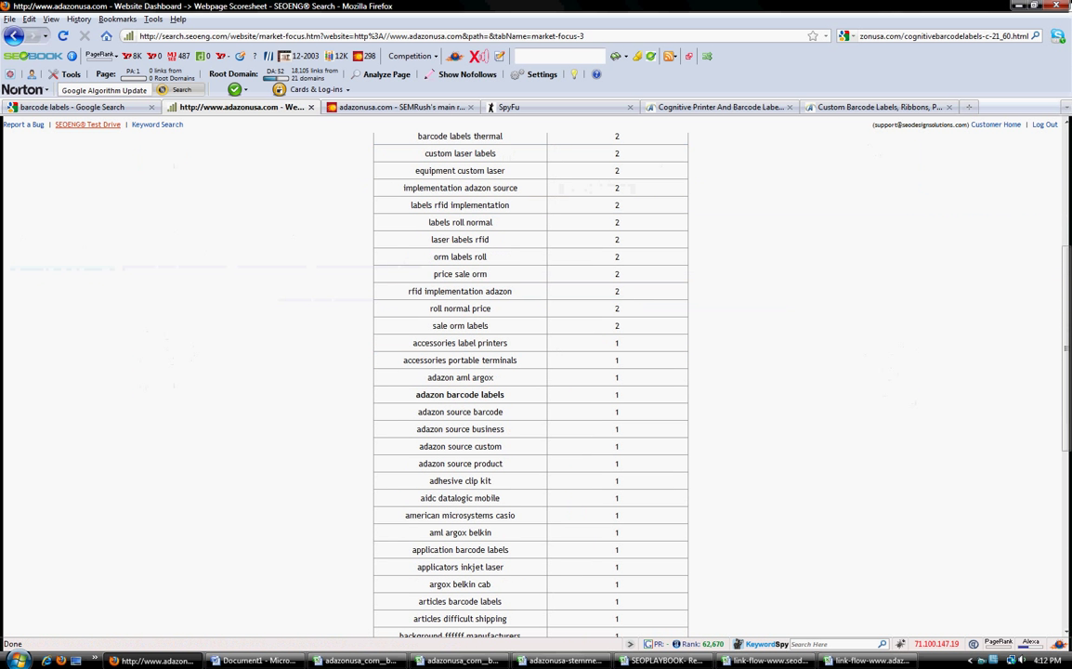
pyautogui.scroll(10, 536, 371)
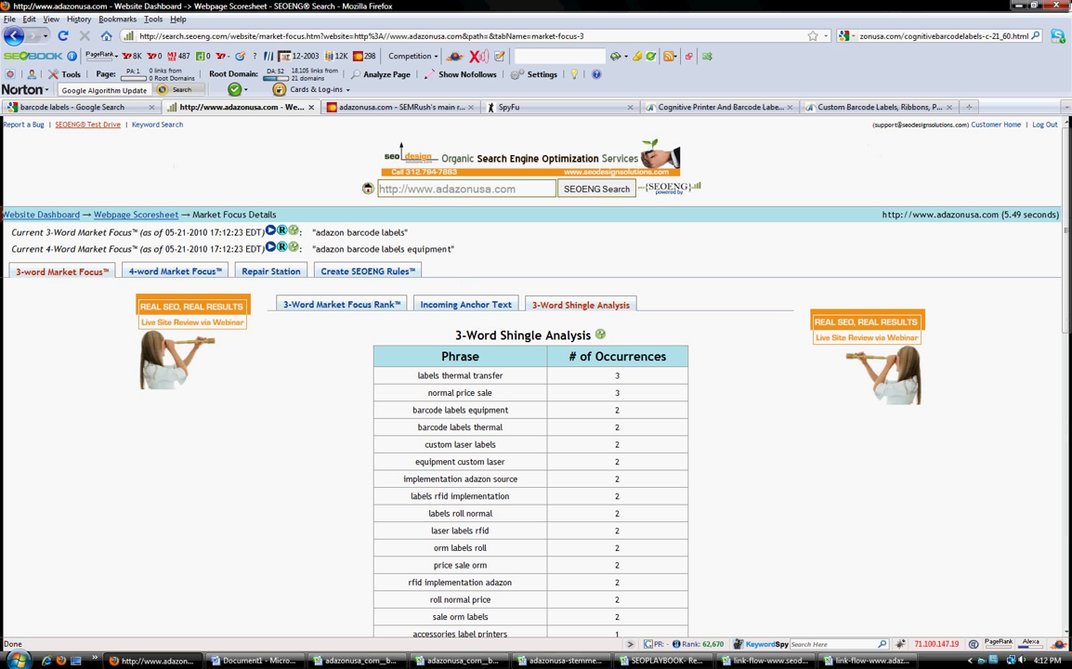
# Step: Search Google for the Adazon homepage's exact opening phrase "From barcode labels and equipment, custom laser labels" in quotation marks
pyautogui.click(877, 107)
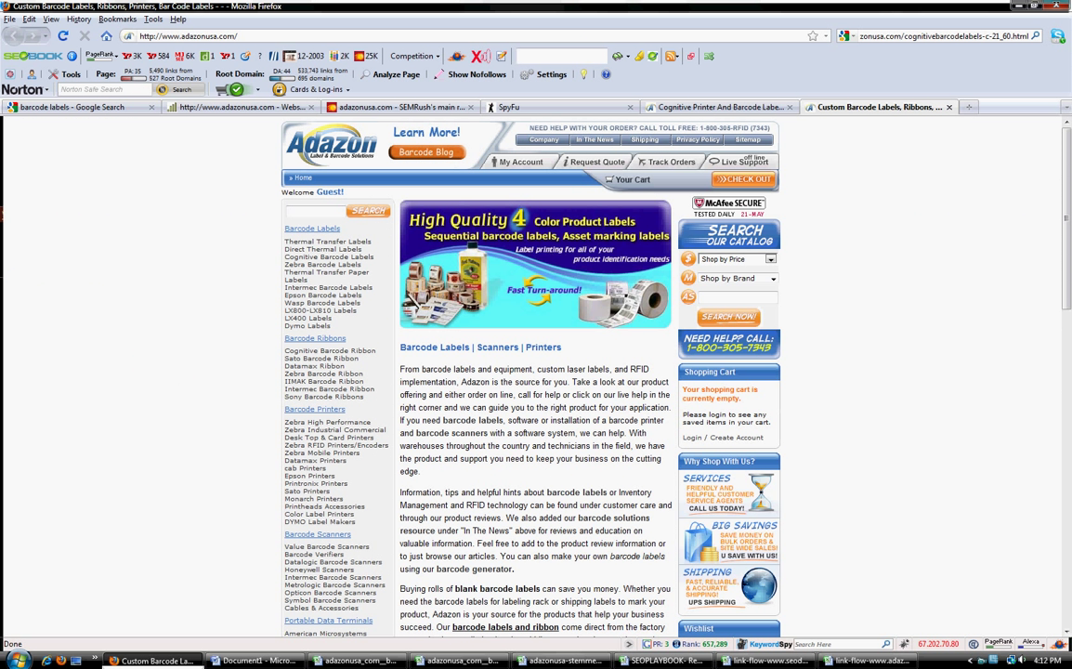
pyautogui.moveTo(400, 368); pyautogui.dragTo(610, 368)
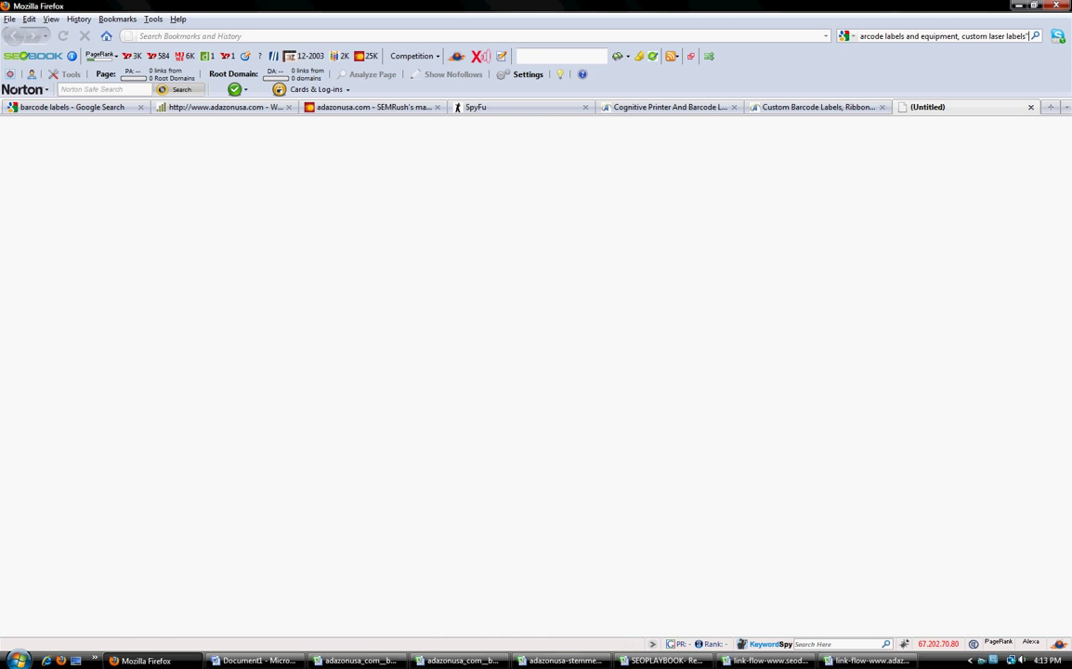
pyautogui.press('Return')
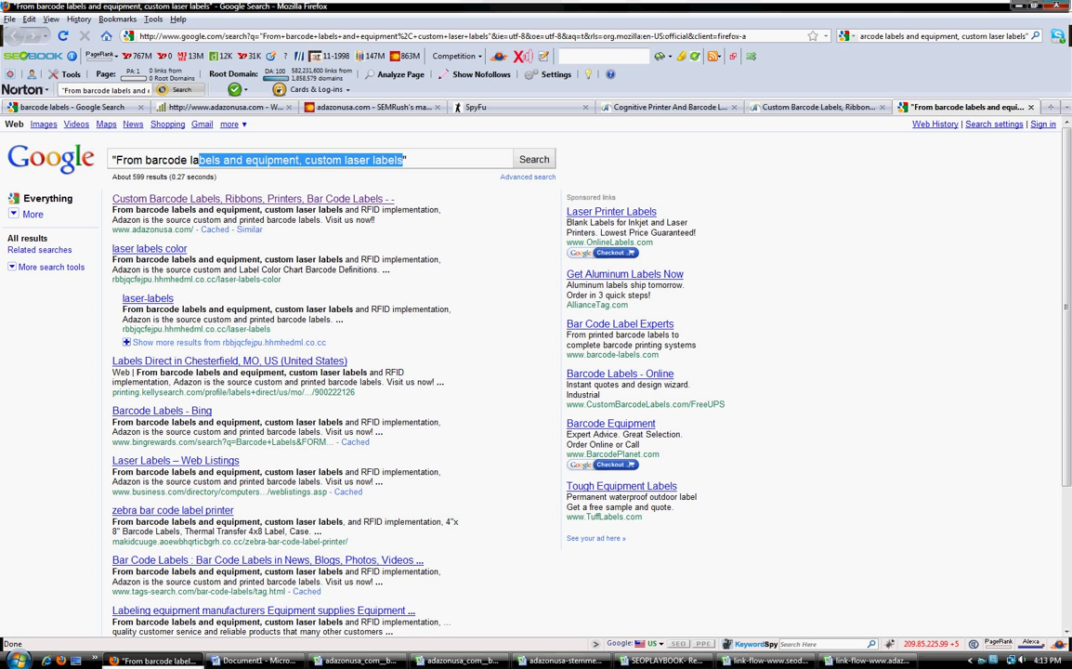
# Step: Reduce the Google query to barcode labels and equipment, without quotation marks, and run the search
pyautogui.moveTo(145, 160); pyautogui.dragTo(299, 160)
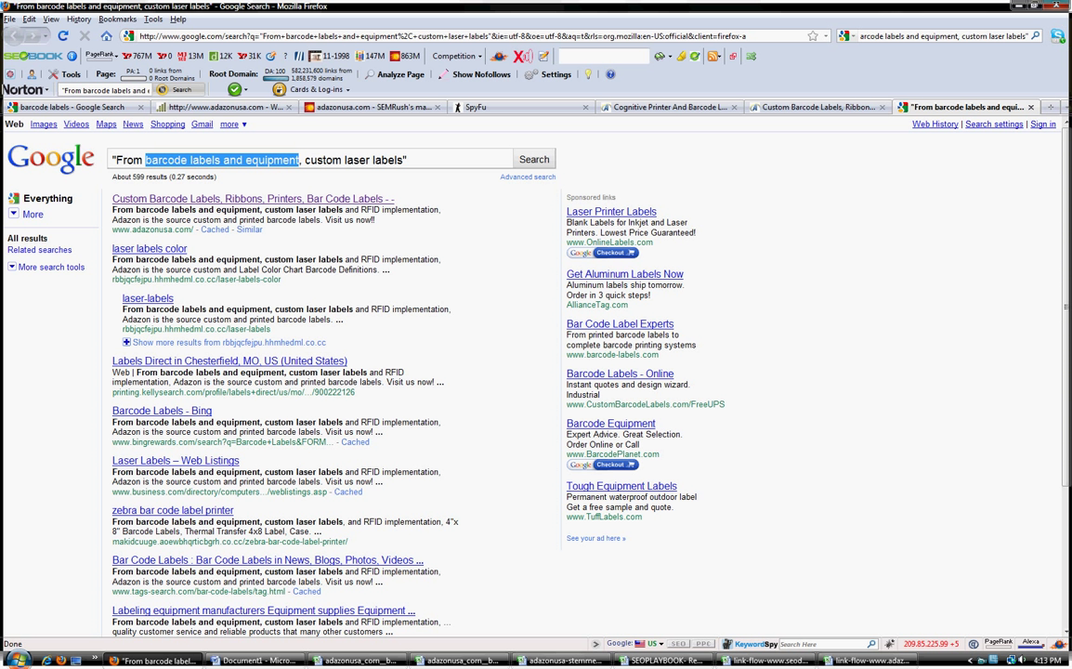
pyautogui.hotkey('ctrl', 'c')
pyautogui.hotkey('ctrl', 'a')
pyautogui.hotkey('ctrl', 'v')
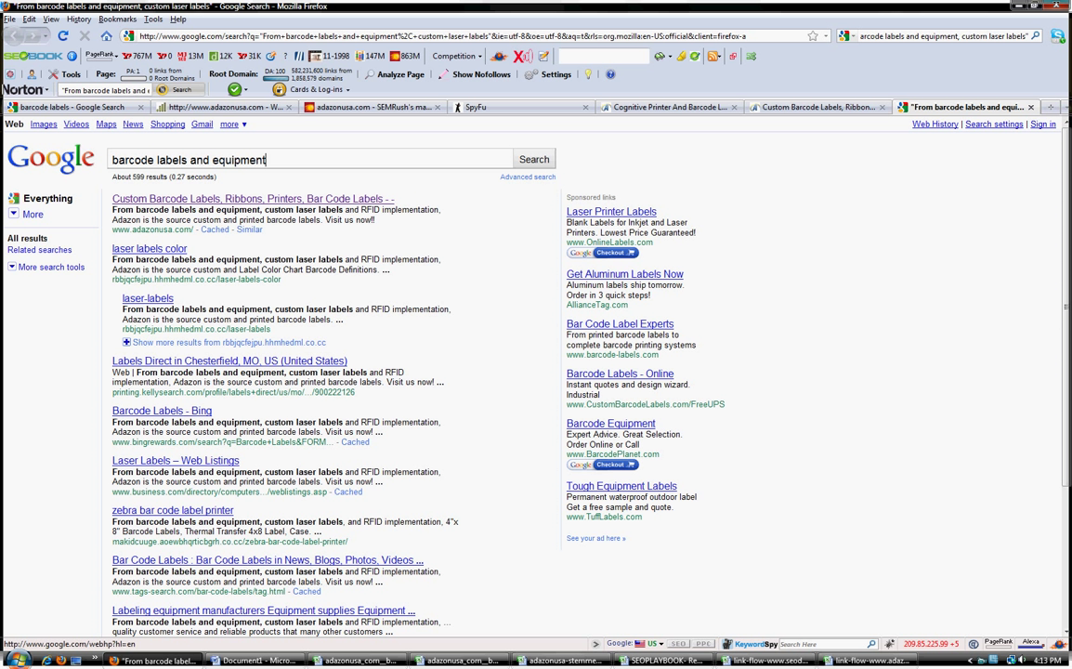
pyautogui.press('Return')
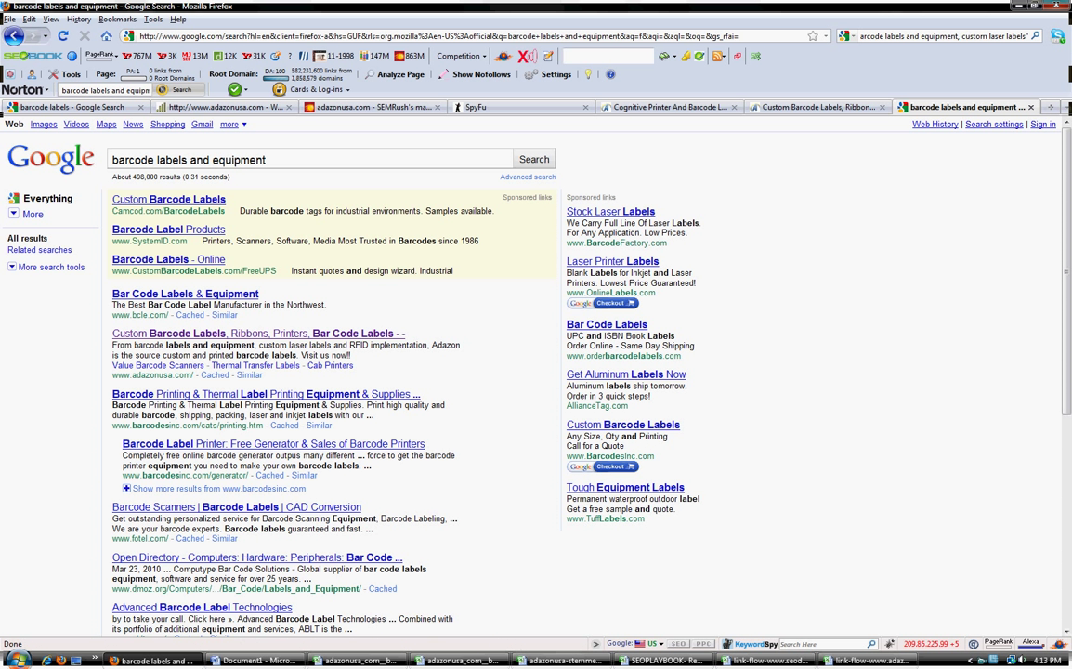
# Step: Shorten the Google query to barcode labels and search again
pyautogui.hotkey('ctrl', 'shift', 'Left')
pyautogui.hotkey('ctrl', 'shift', 'Left')
pyautogui.press('BackSpace')
pyautogui.press('Return')
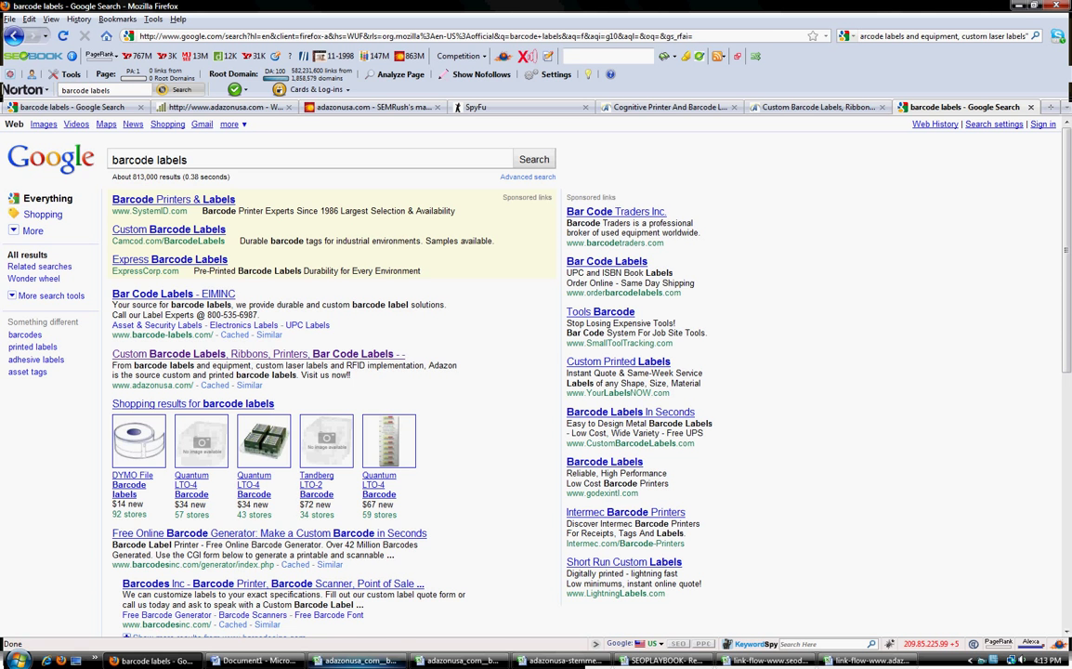
# Step: Switch to the adazonusa_com organic SEMRush workbook in Excel and check the traffic share of the first keywords, including barcode labels
pyautogui.click(358, 660)
pyautogui.scroll(4, 536, 371)
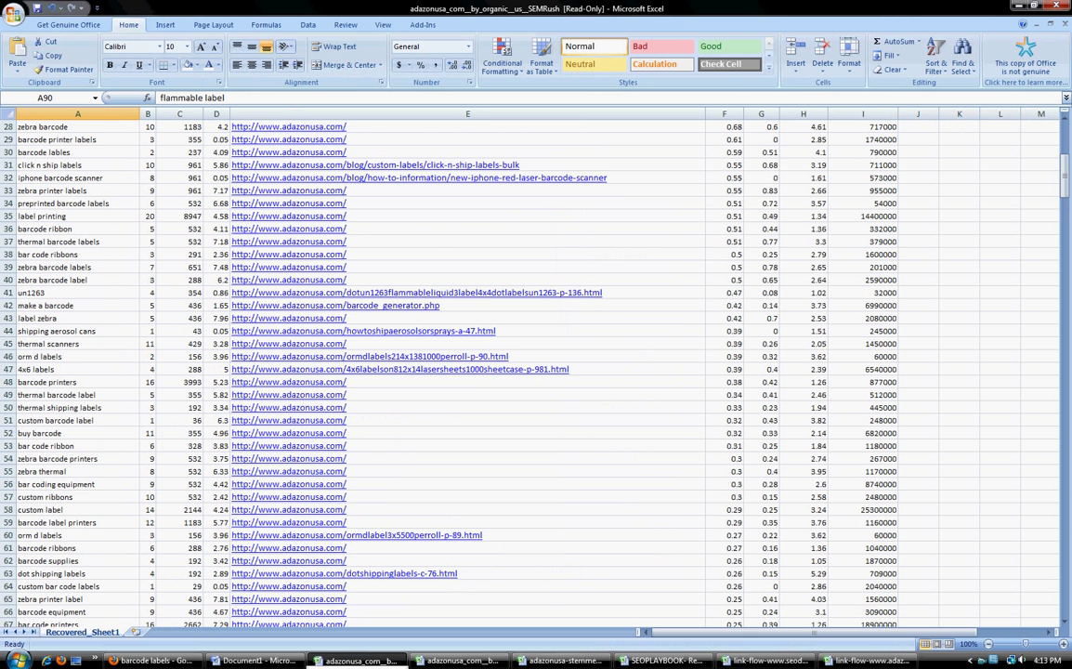
pyautogui.scroll(9, 536, 372)
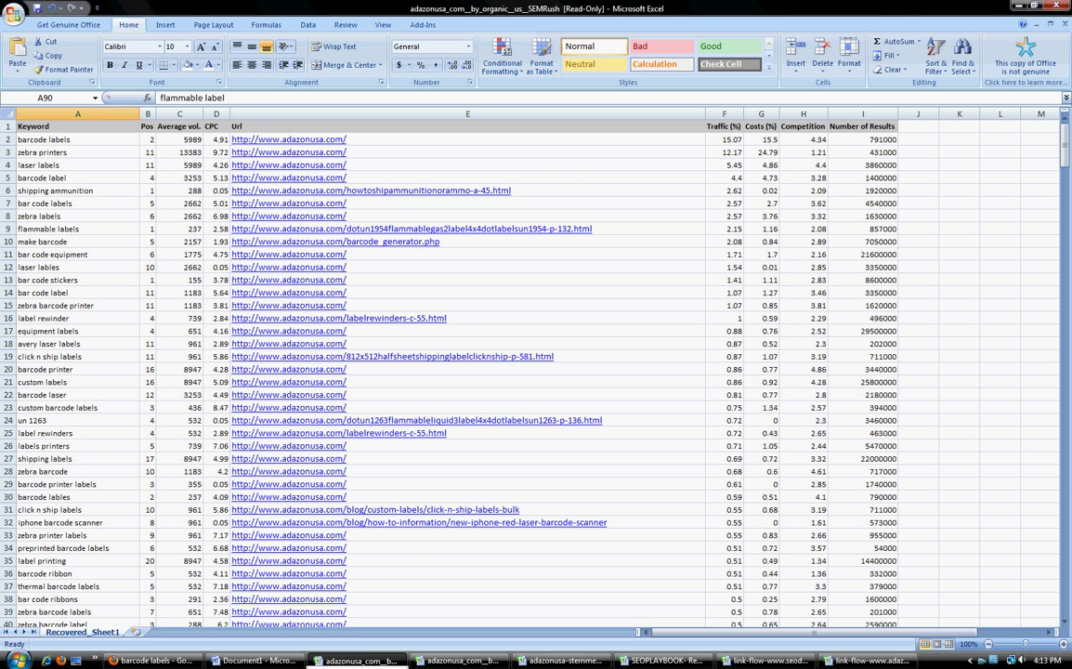
pyautogui.click(724, 152)
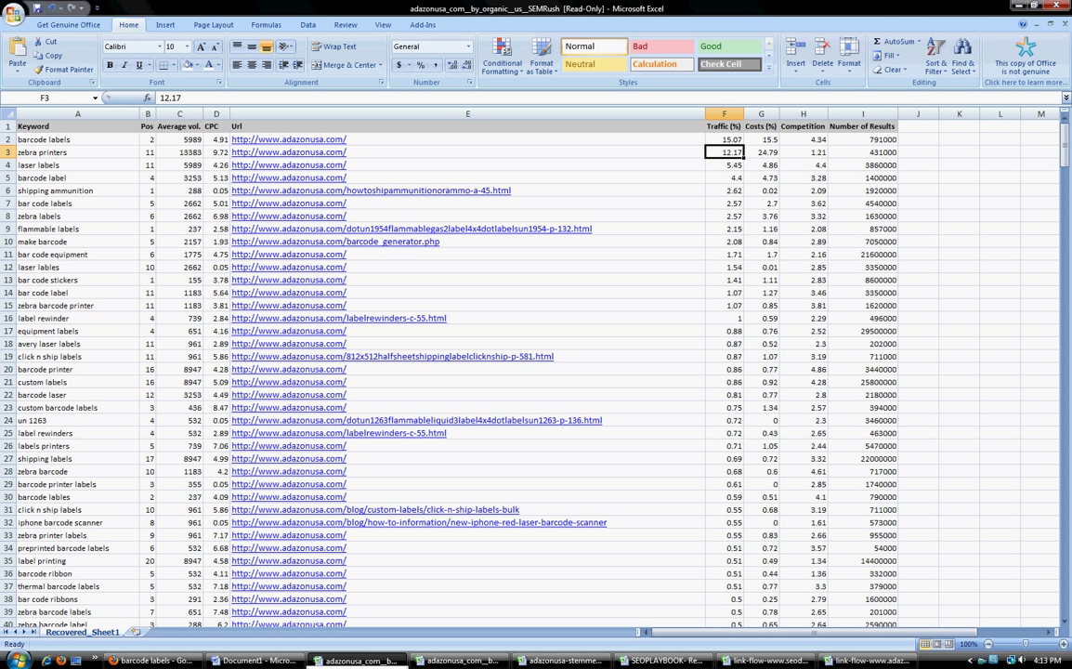
pyautogui.click(78, 139)
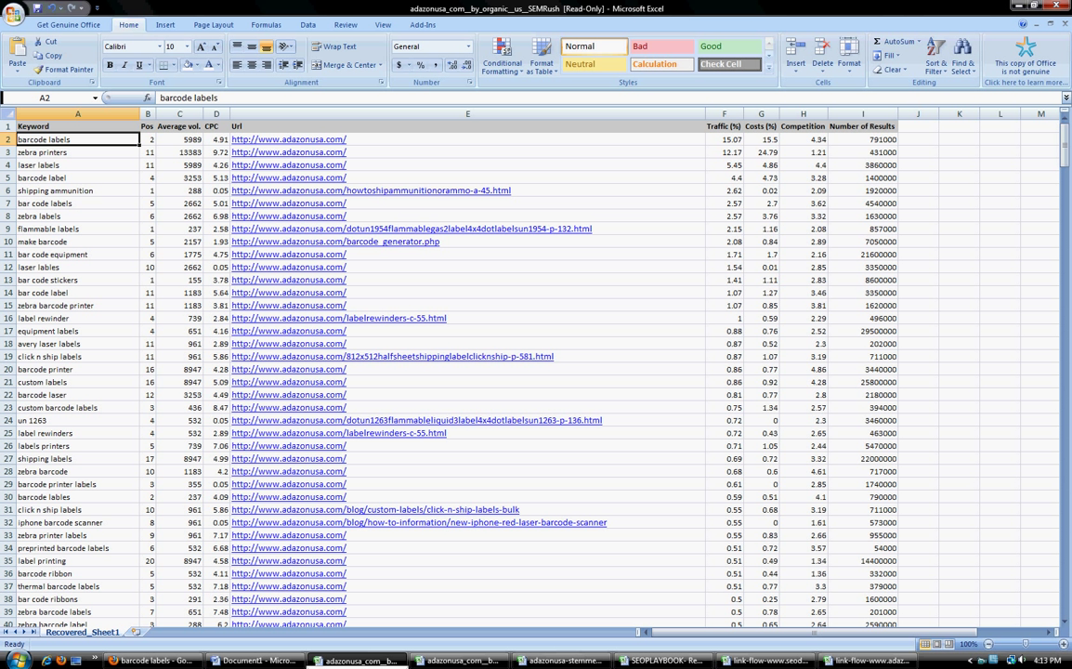
# Step: Check the landing page URLs ranking for shipping ammunition, bar code labels and zebra labels
pyautogui.click(604, 190)
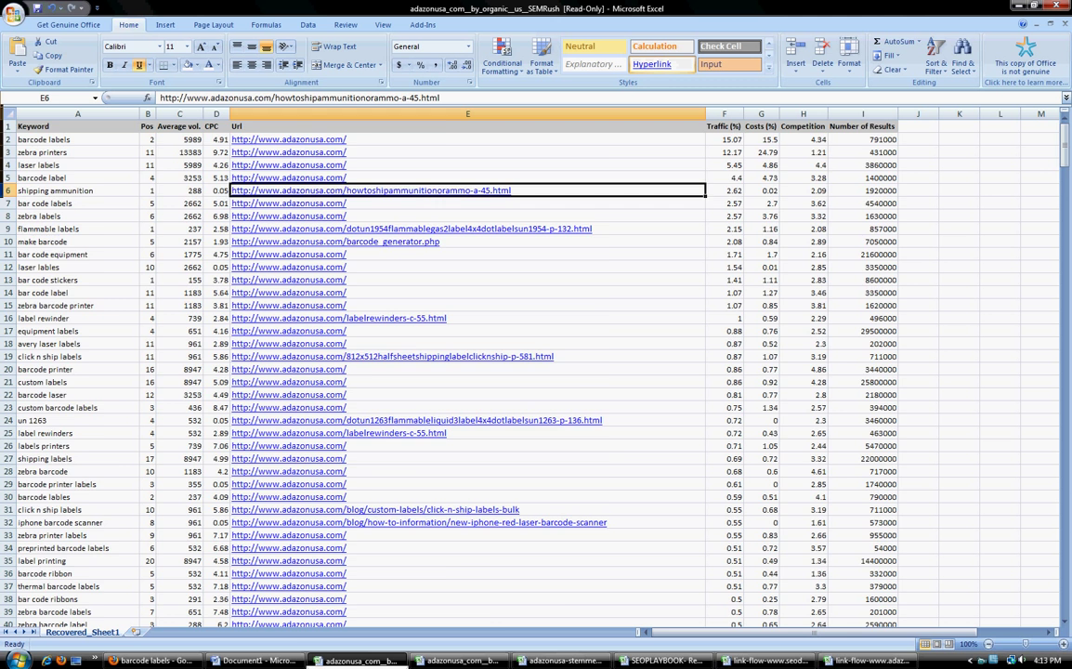
pyautogui.scroll(-7, 529, 372)
pyautogui.scroll(7, 529, 372)
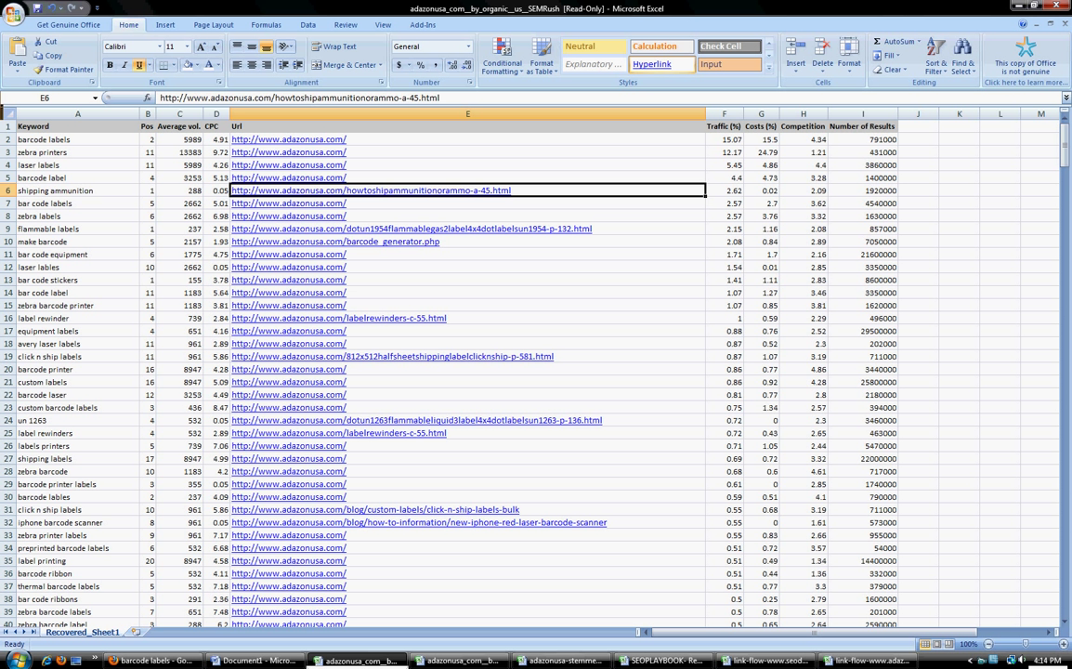
pyautogui.press('Down')
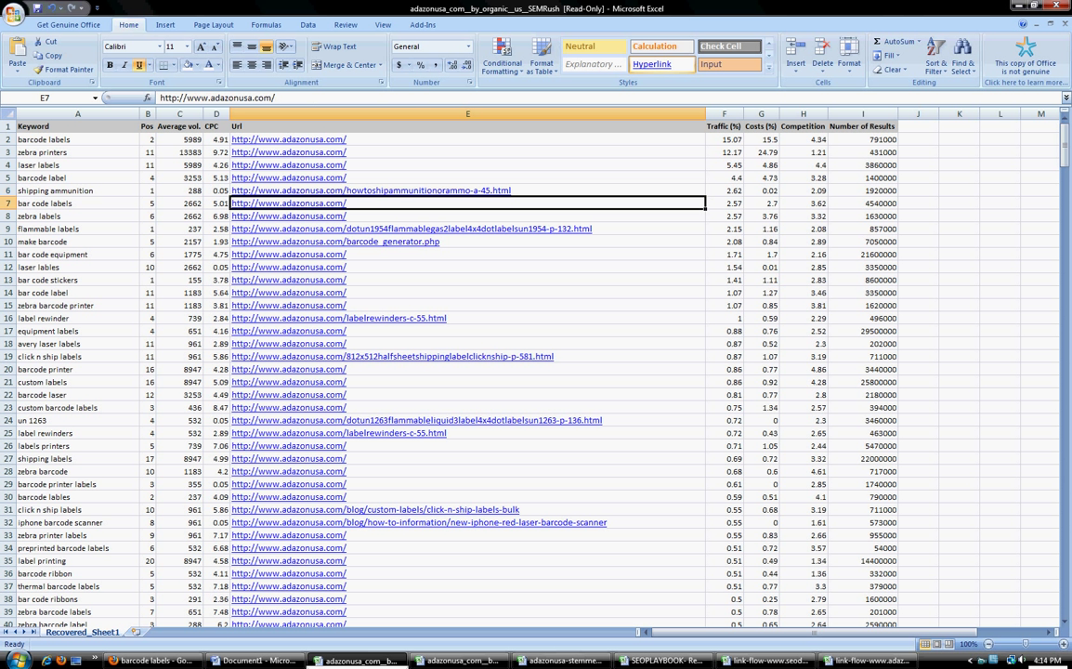
pyautogui.press('Down')
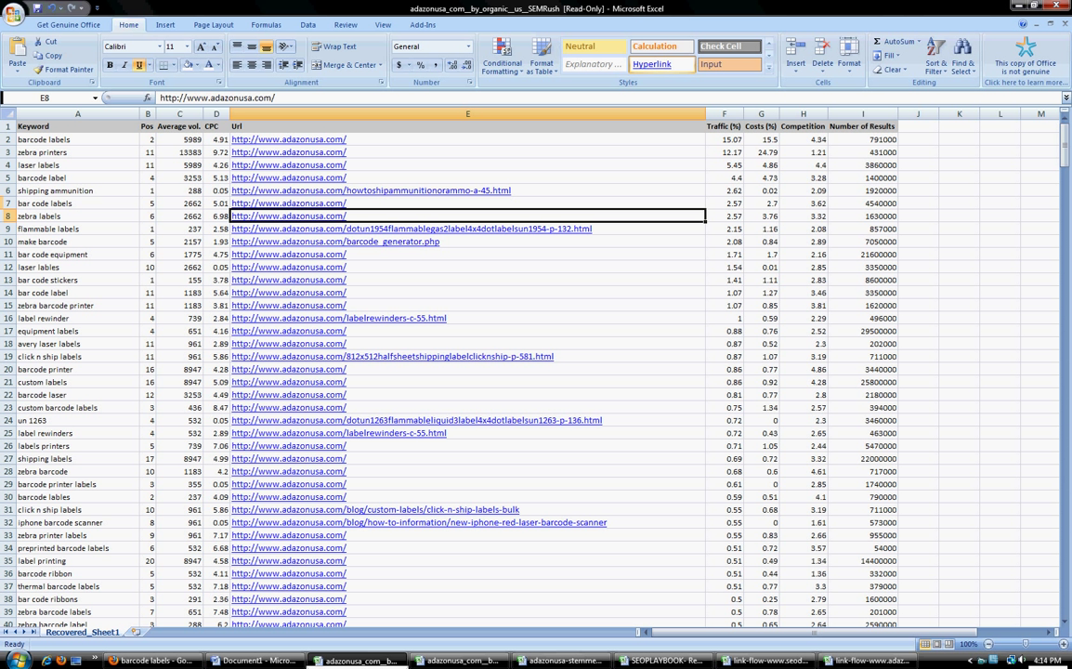
# Step: Compare the landing page URLs from laser labels down to flammable labels, plus label rewinder, click n ship labels, un 1263 and label rewinders
pyautogui.click(288, 165)
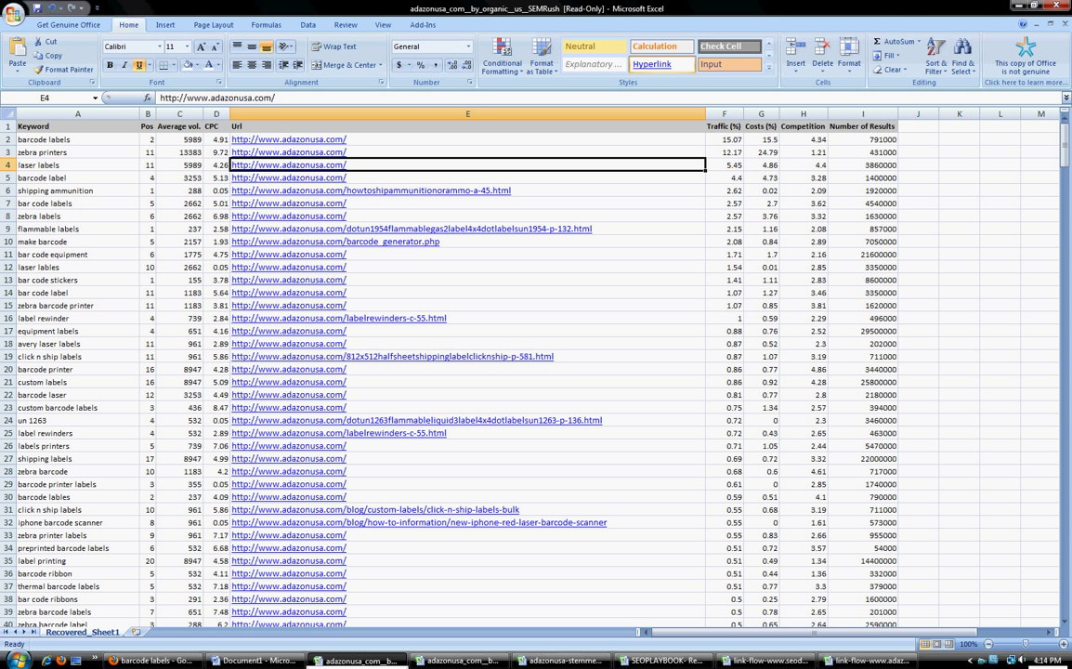
pyautogui.press('Down')
pyautogui.press('Down')
pyautogui.press('Down')
pyautogui.press('Down')
pyautogui.press('Down')
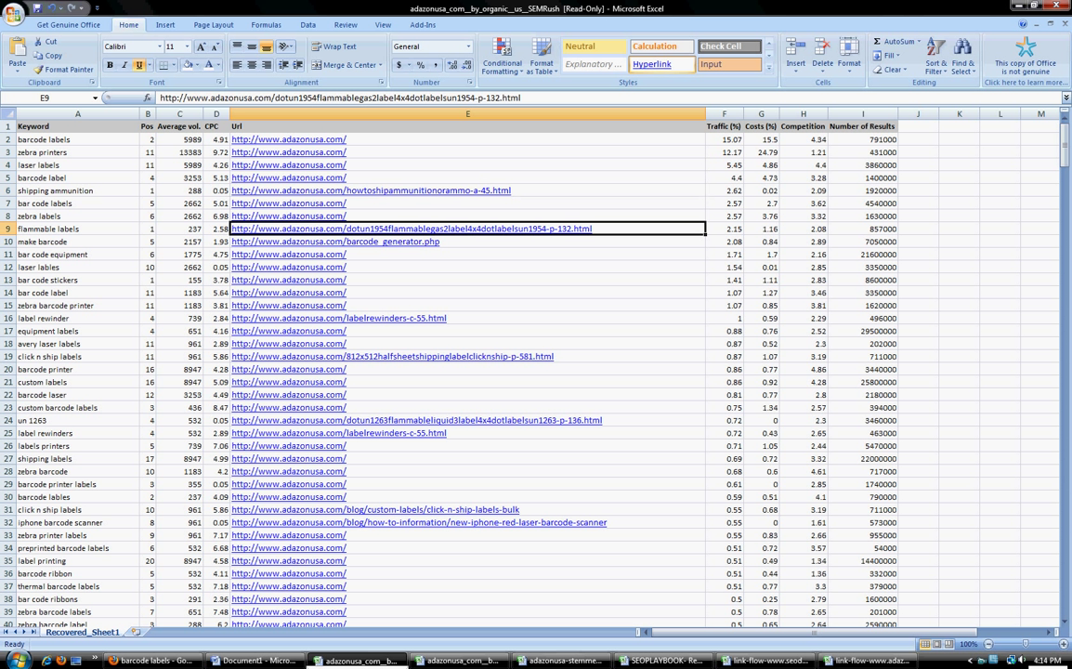
pyautogui.click(576, 318)
pyautogui.click(576, 356)
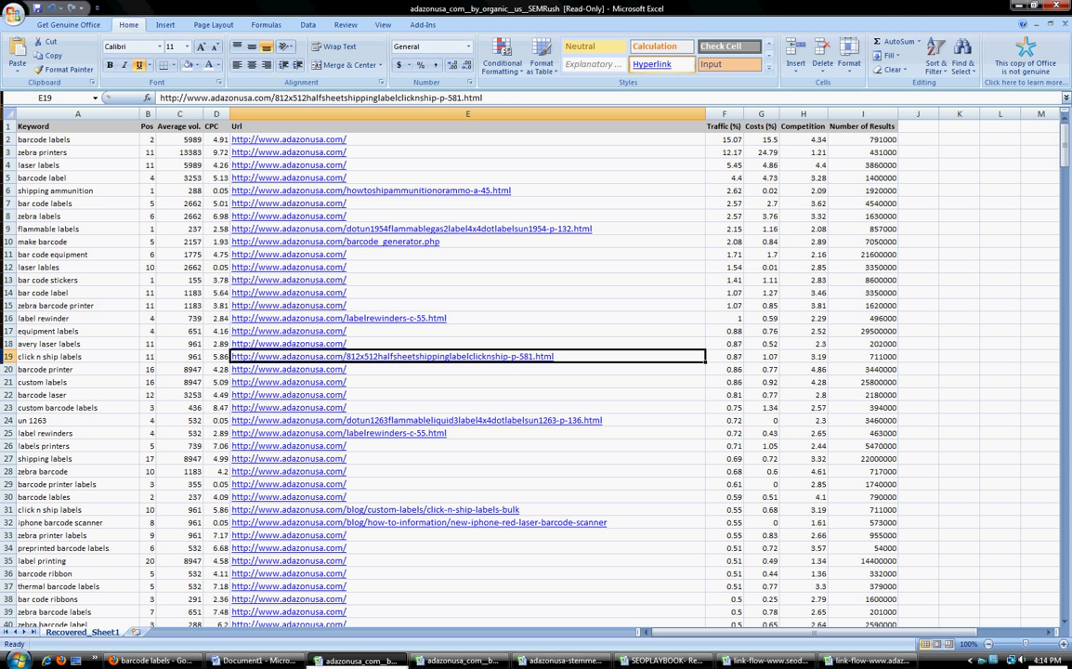
pyautogui.click(576, 420)
pyautogui.click(576, 433)
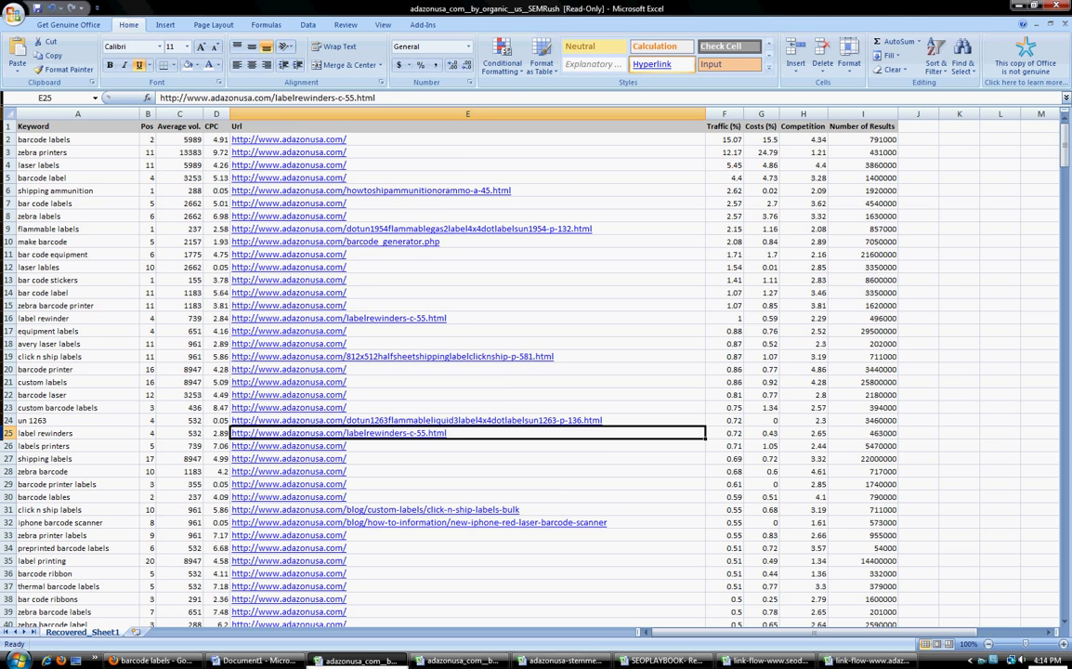
# Step: Switch back to Firefox and return to the Adazon homepage
pyautogui.click(148, 660)
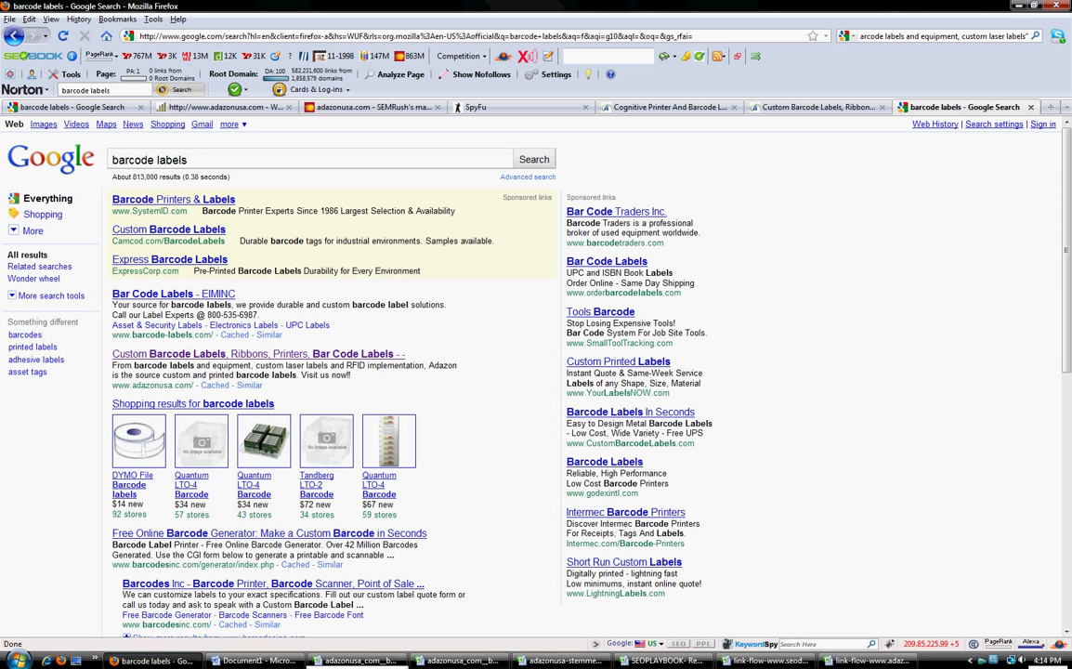
pyautogui.hotkey('ctrl', 'shift', 'Tab')
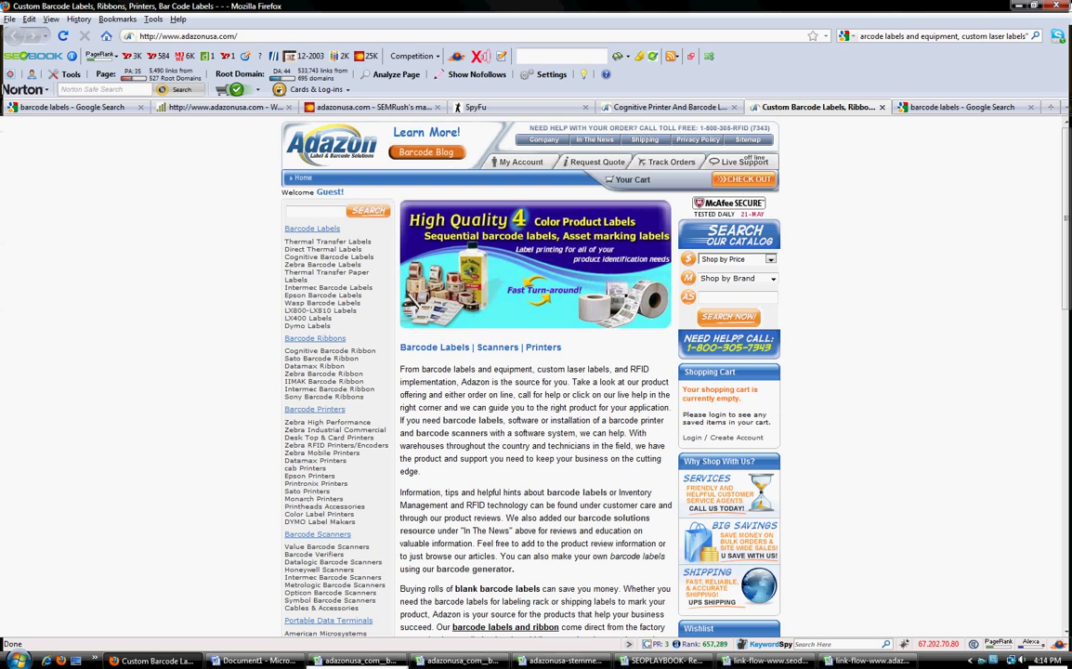
# Step: Review the Adazon homepage's product categories, brand list and monthly deals from top to bottom
pyautogui.scroll(-12, 536, 372)
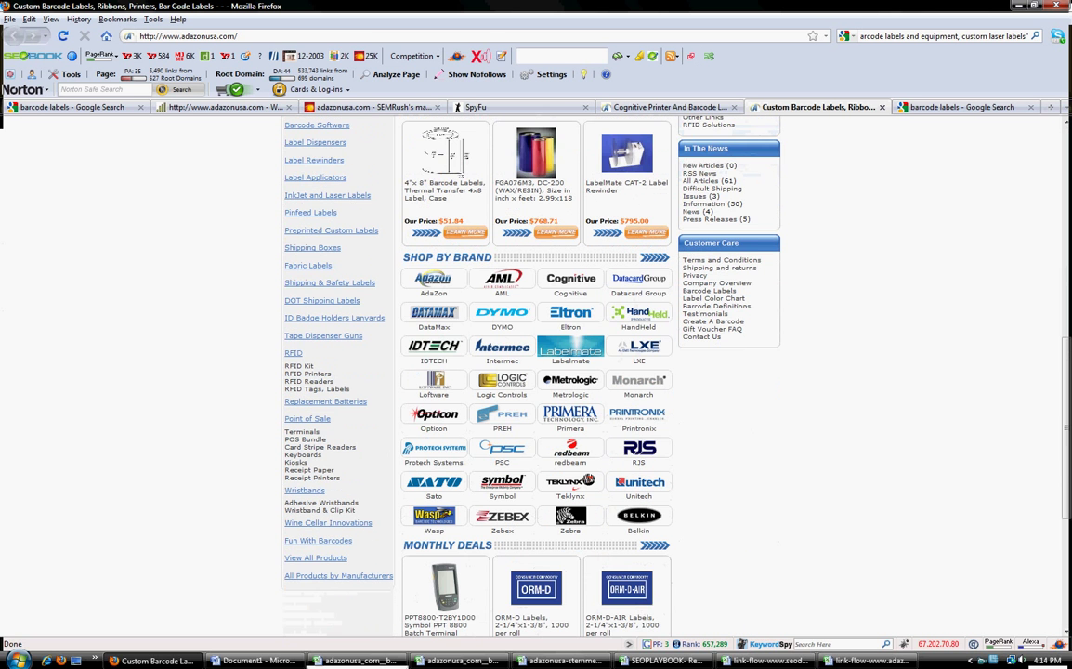
pyautogui.scroll(-1, 536, 371)
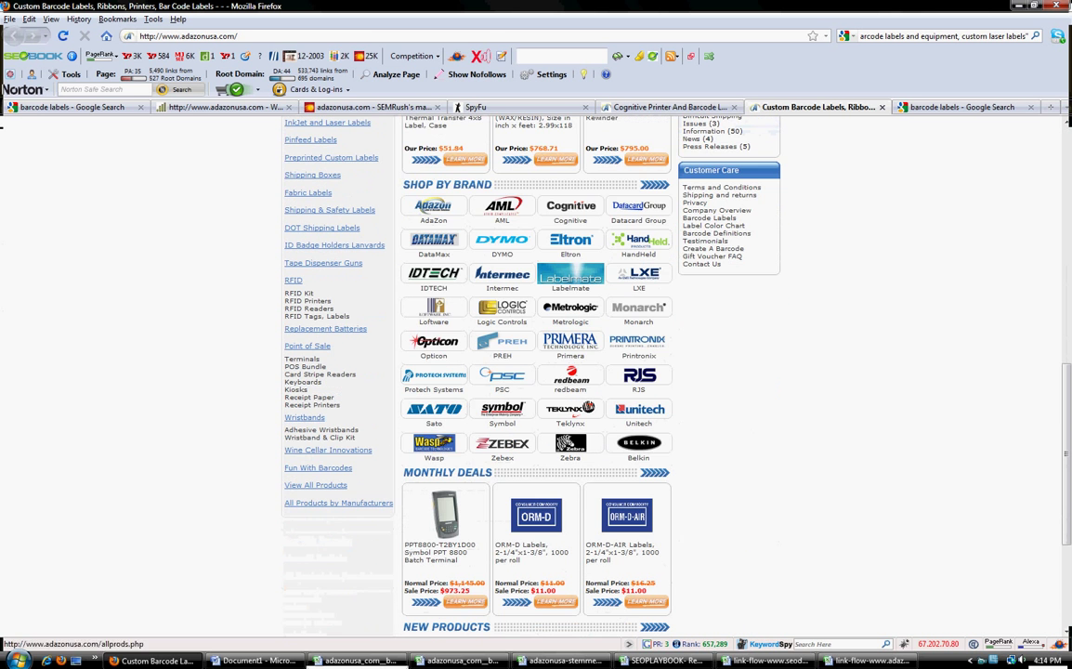
pyautogui.scroll(13, 316, 438)
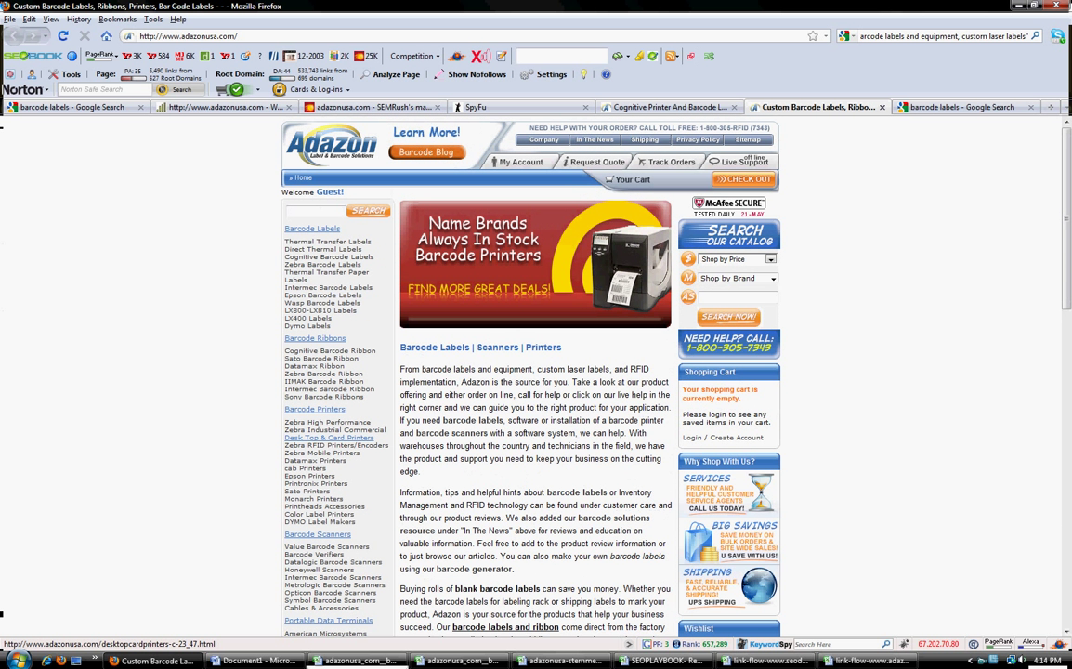
# Step: Open Google's text-only cache of the Adazon homepage and examine its headings, body copy and navigation links
pyautogui.click(115, 56)
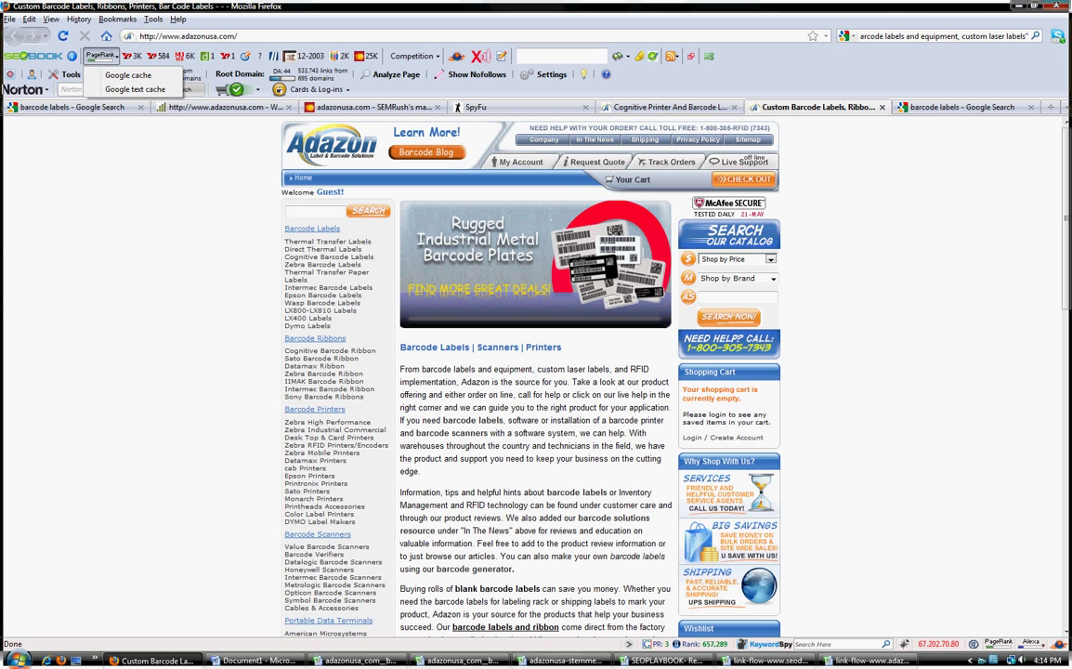
pyautogui.click(116, 82)
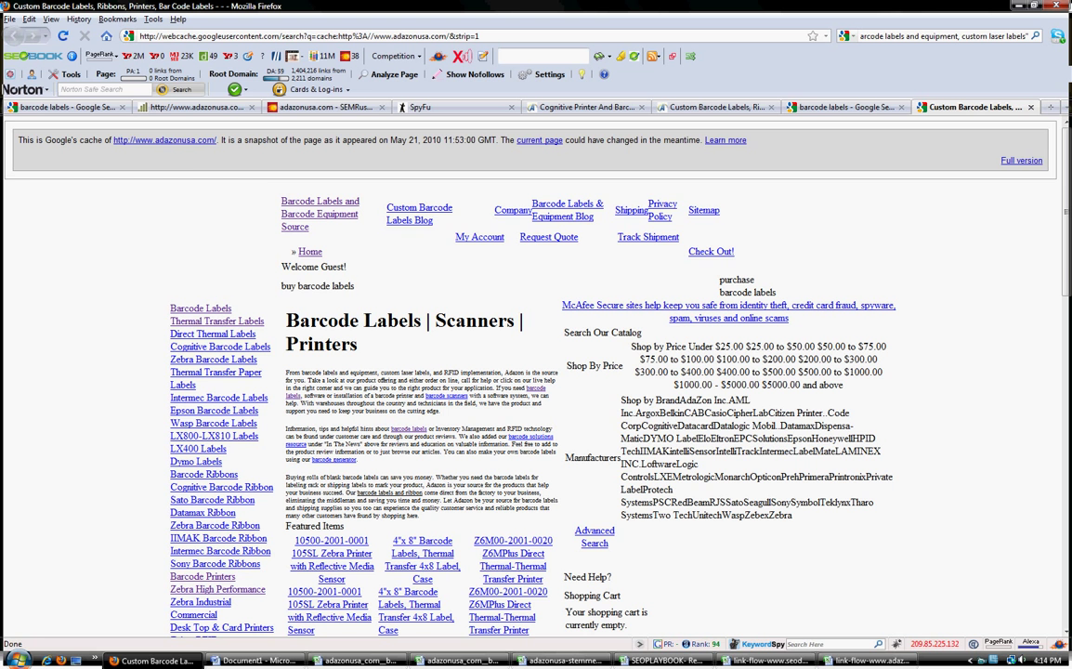
pyautogui.scroll(-8, 516, 232)
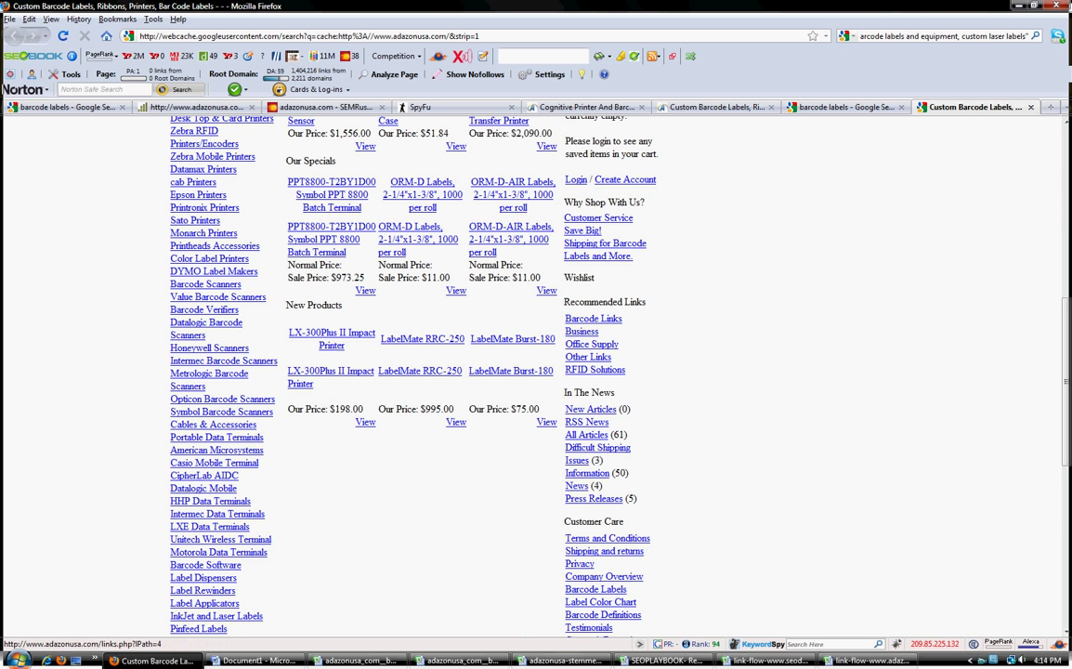
pyautogui.scroll(-8, 536, 372)
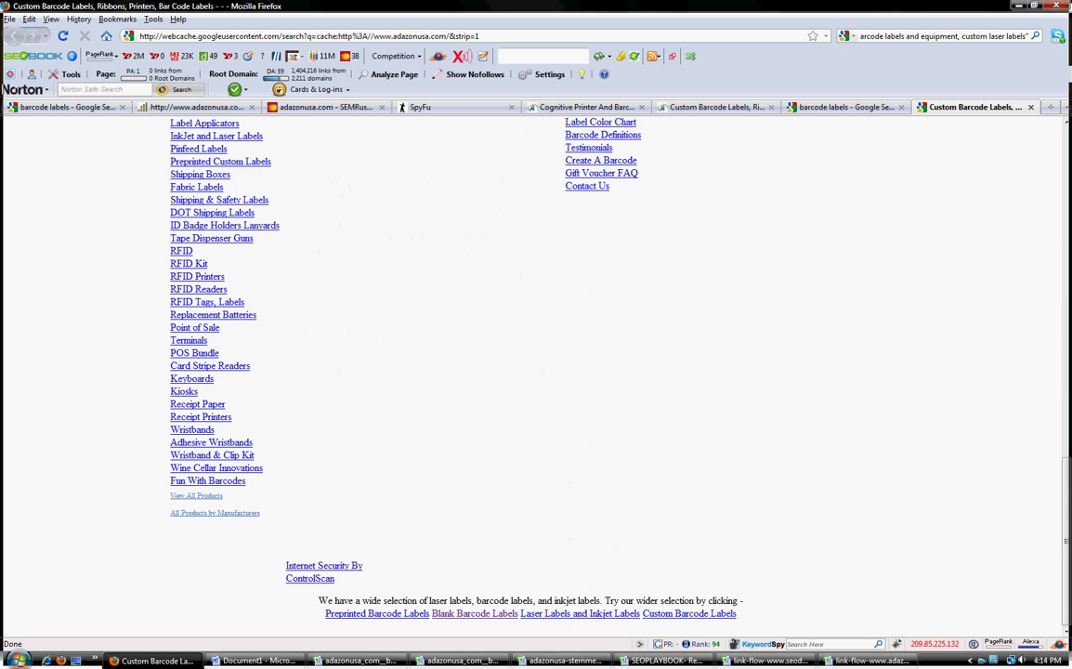
pyautogui.scroll(6, 223, 562)
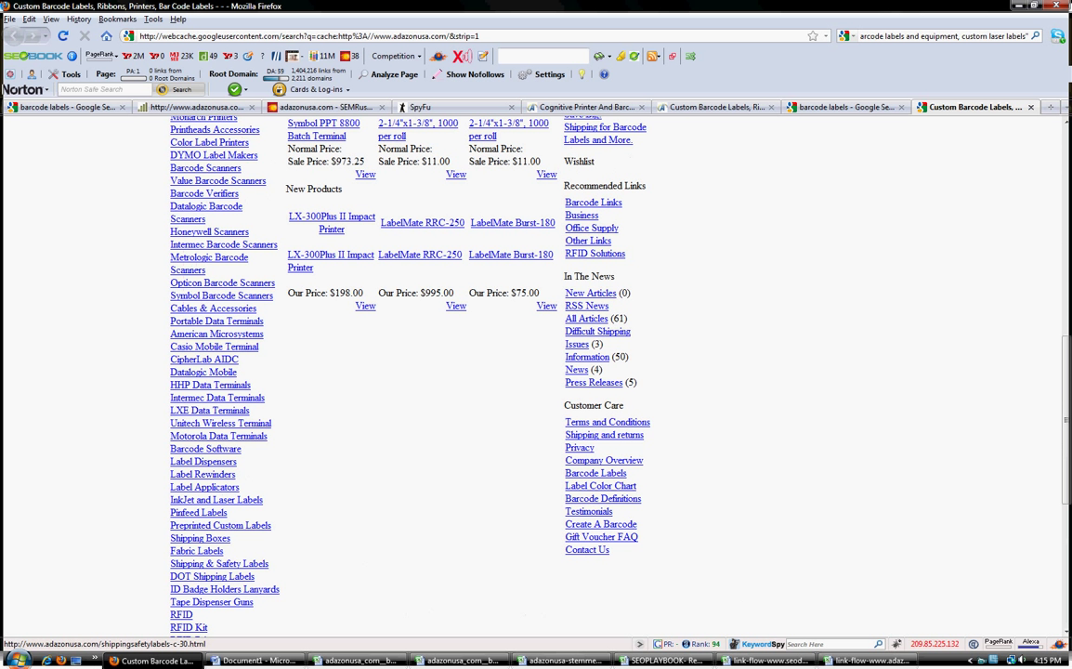
pyautogui.scroll(10, 219, 563)
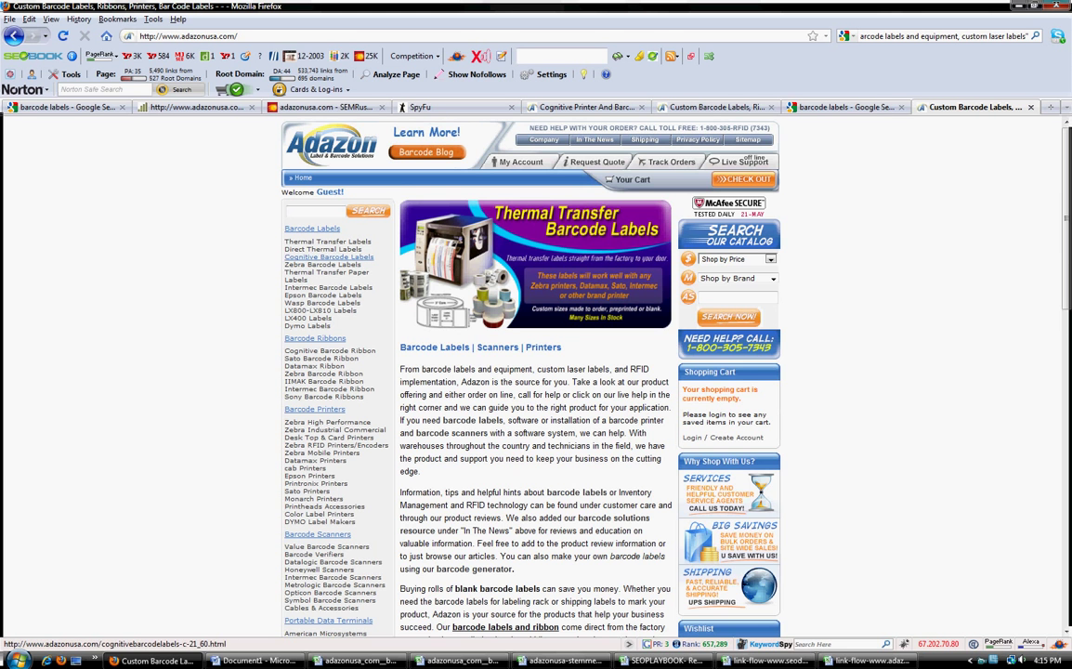
# Step: Reread the live homepage's introductory copy and open the Zebra High Performance printer category
pyautogui.scroll(-4, 329, 256)
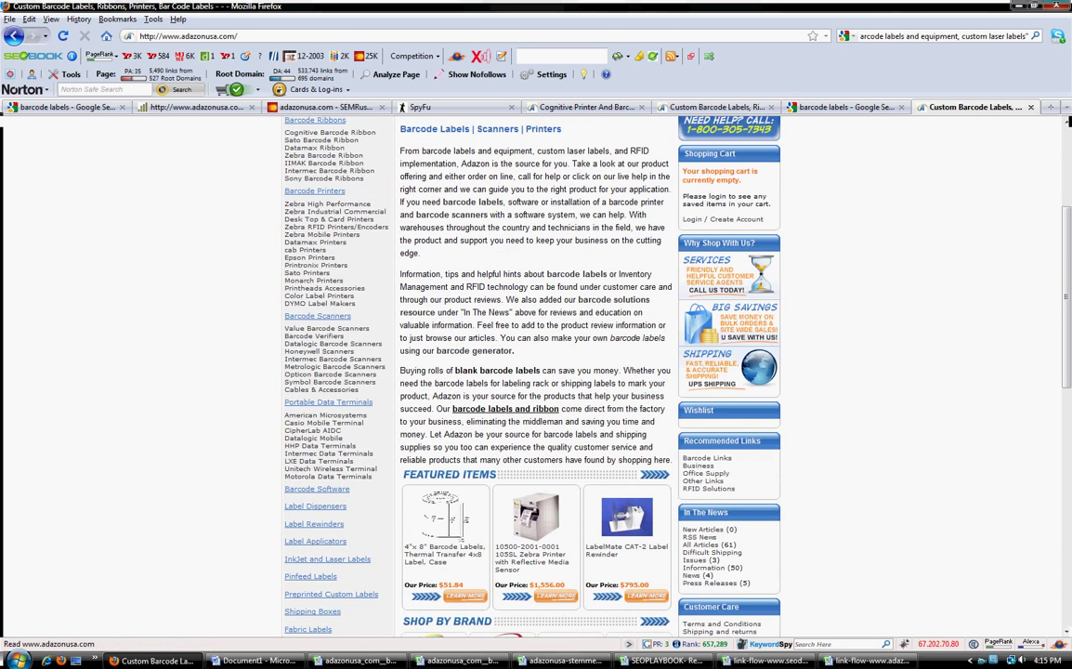
pyautogui.scroll(4, 531, 381)
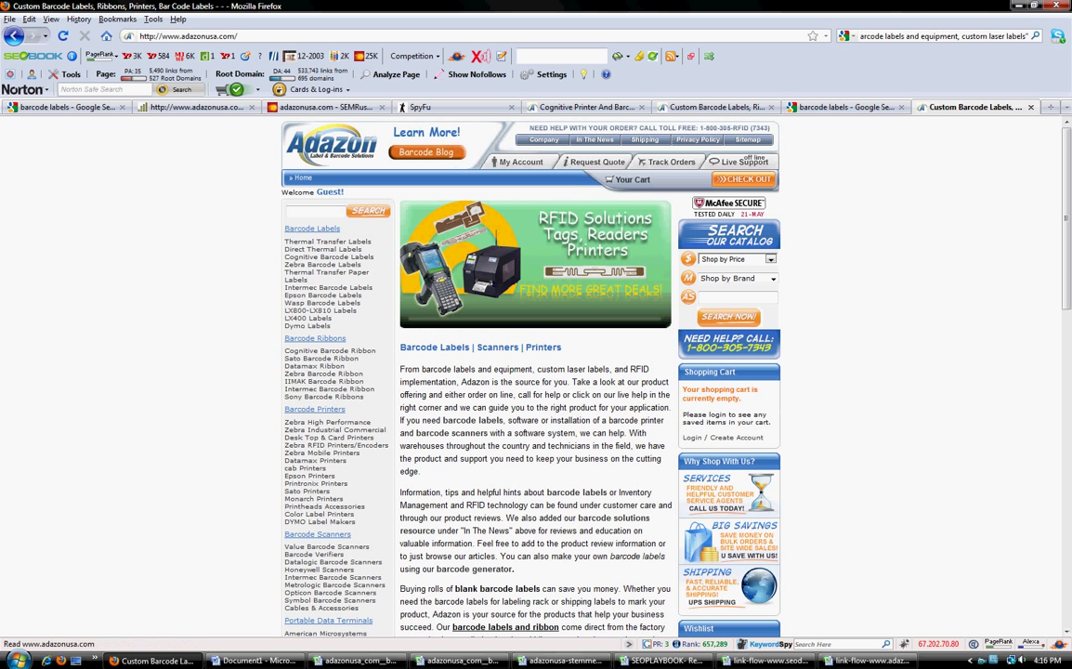
pyautogui.scroll(-3, 315, 399)
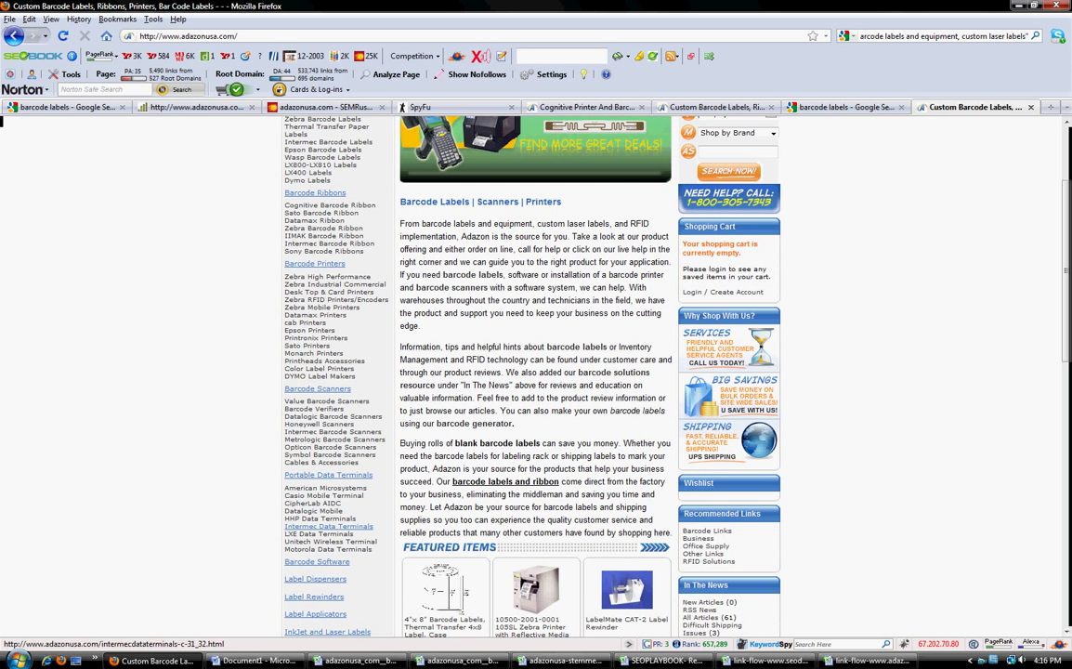
pyautogui.scroll(3, 328, 526)
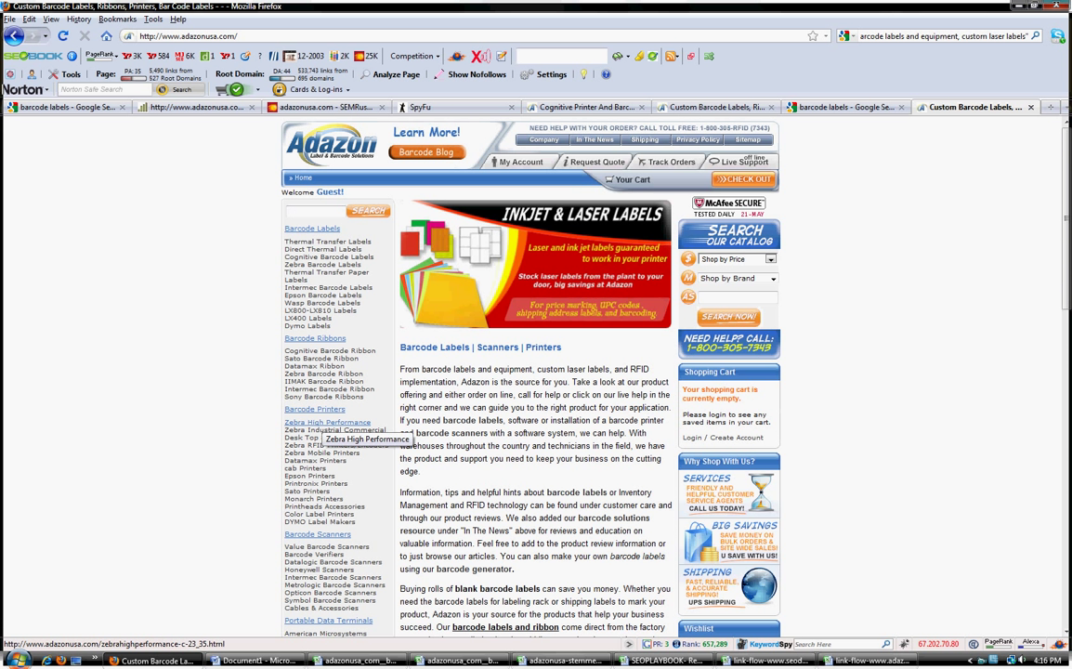
pyautogui.click(327, 423)
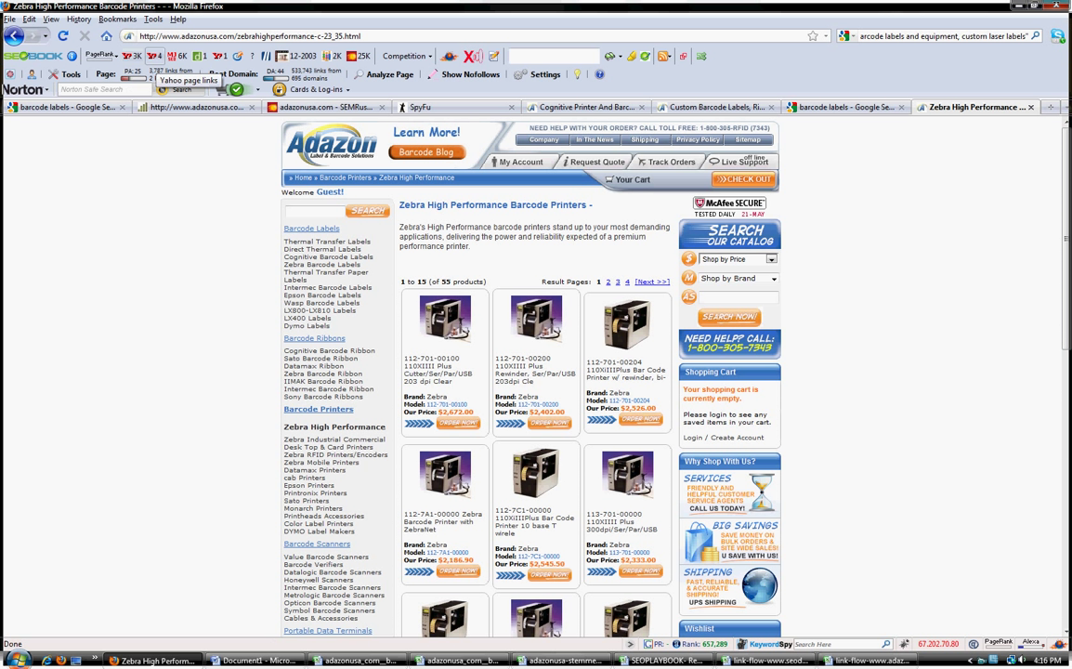
# Step: Compare the Zebra High Performance category's heading with its URL keywords and look through the product listings
pyautogui.moveTo(400, 205); pyautogui.dragTo(562, 205)
pyautogui.click(562, 205)
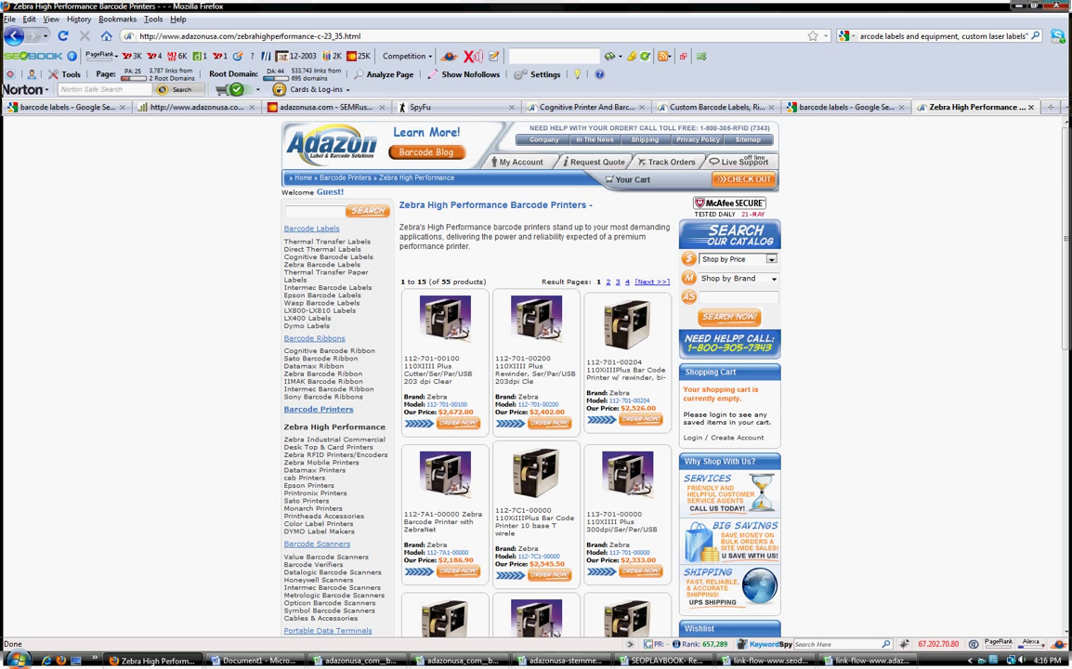
pyautogui.moveTo(236, 35); pyautogui.dragTo(310, 35)
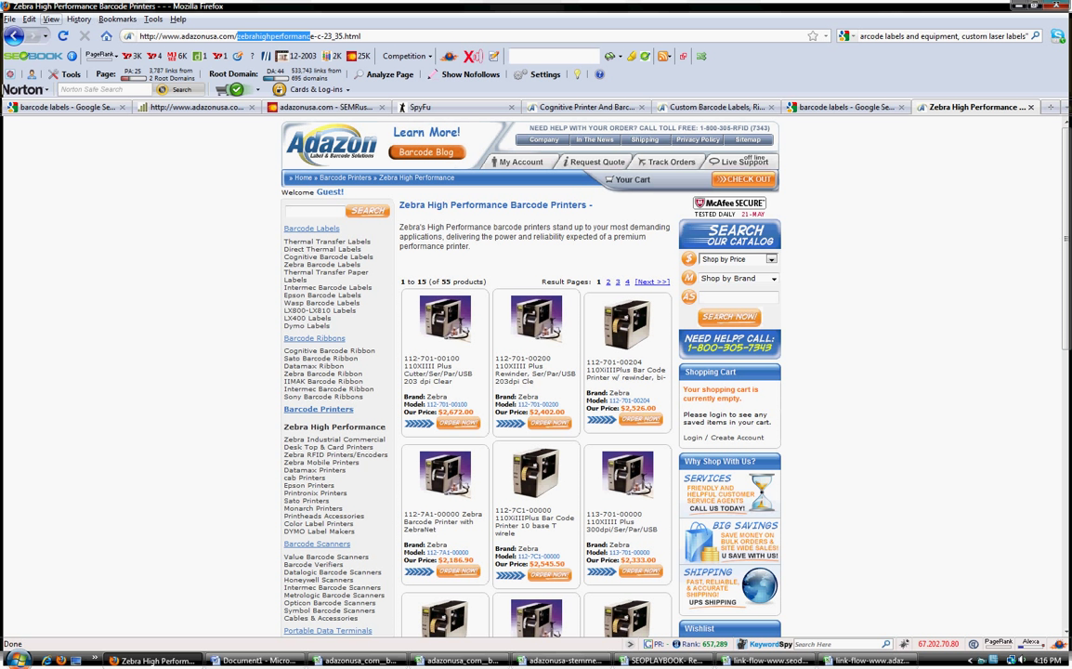
pyautogui.click(310, 36)
pyautogui.scroll(-5, 532, 372)
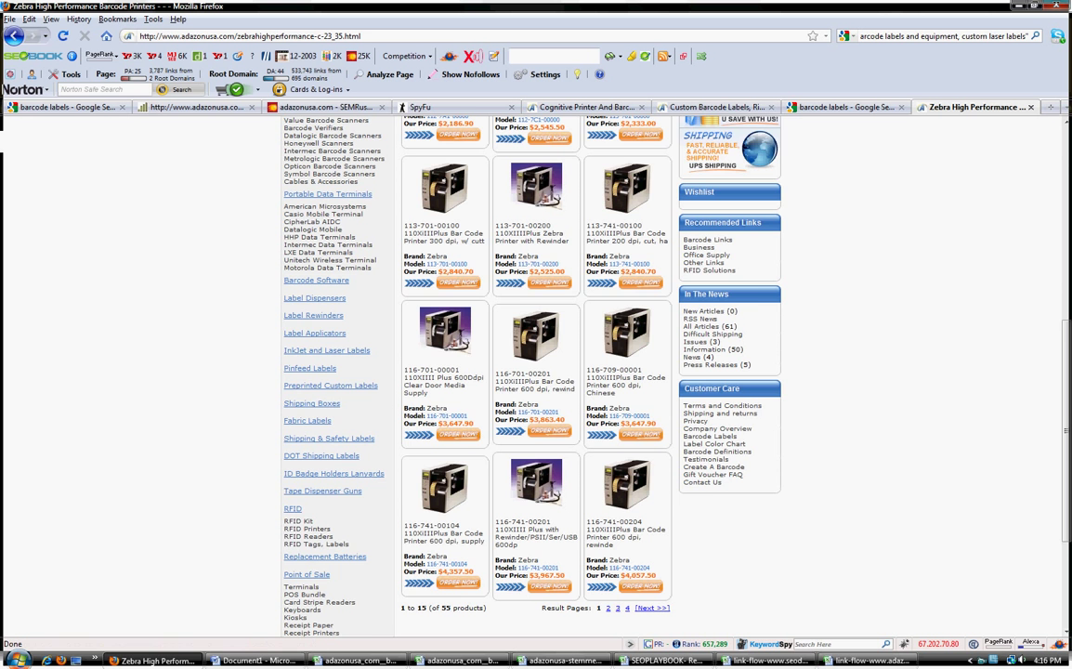
pyautogui.scroll(4, 531, 371)
pyautogui.scroll(2, 531, 372)
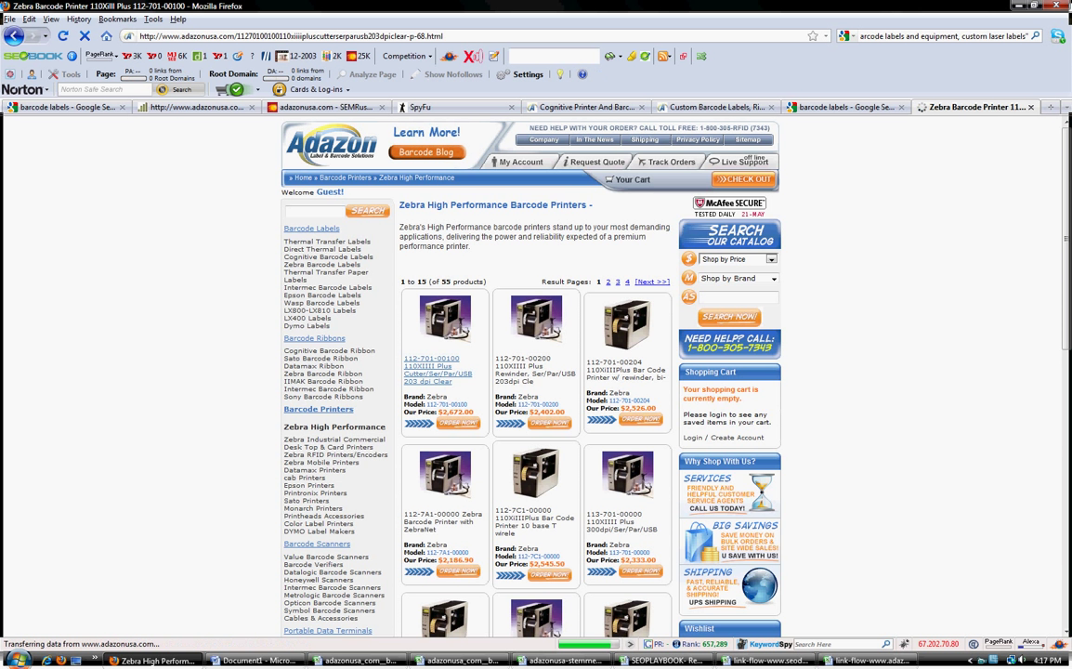
pyautogui.click(435, 365)
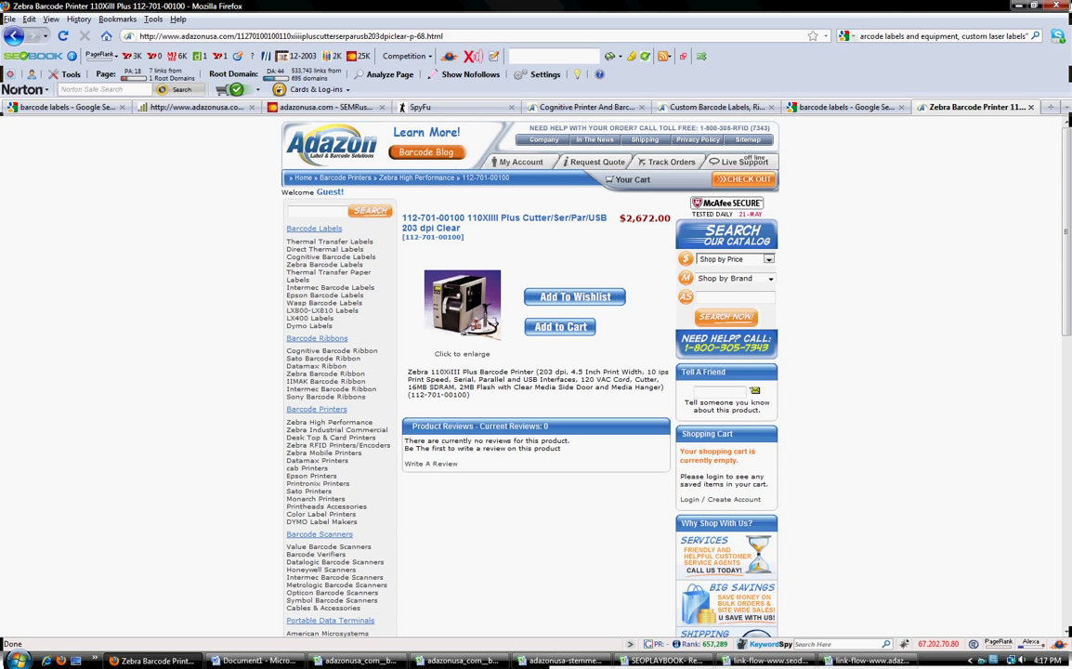
pyautogui.tripleClick(483, 383)
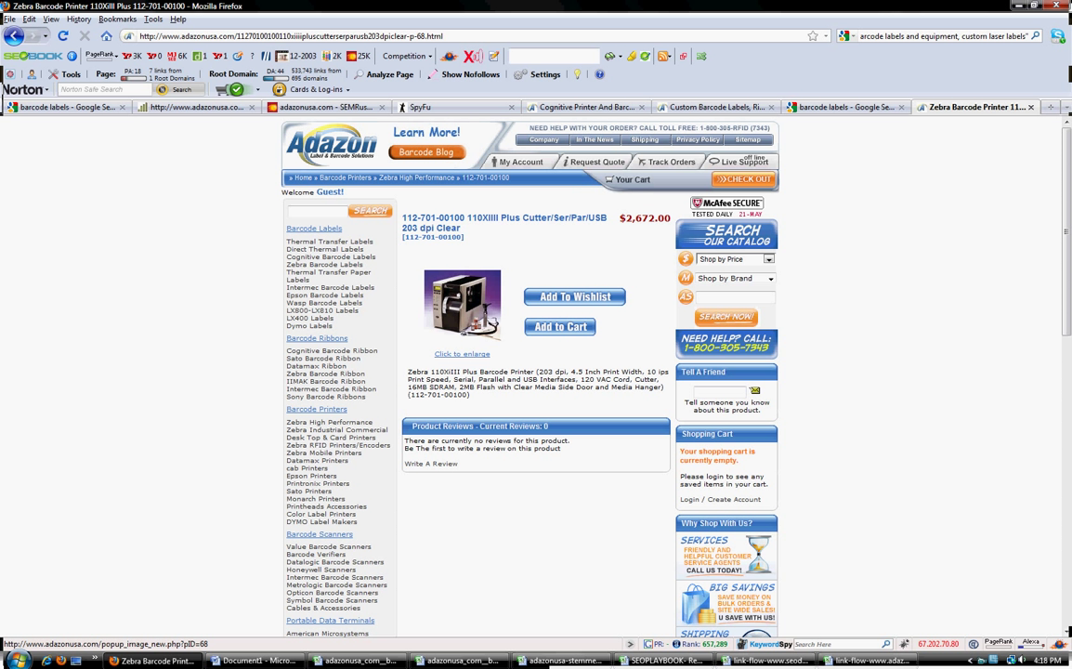
pyautogui.click(461, 354)
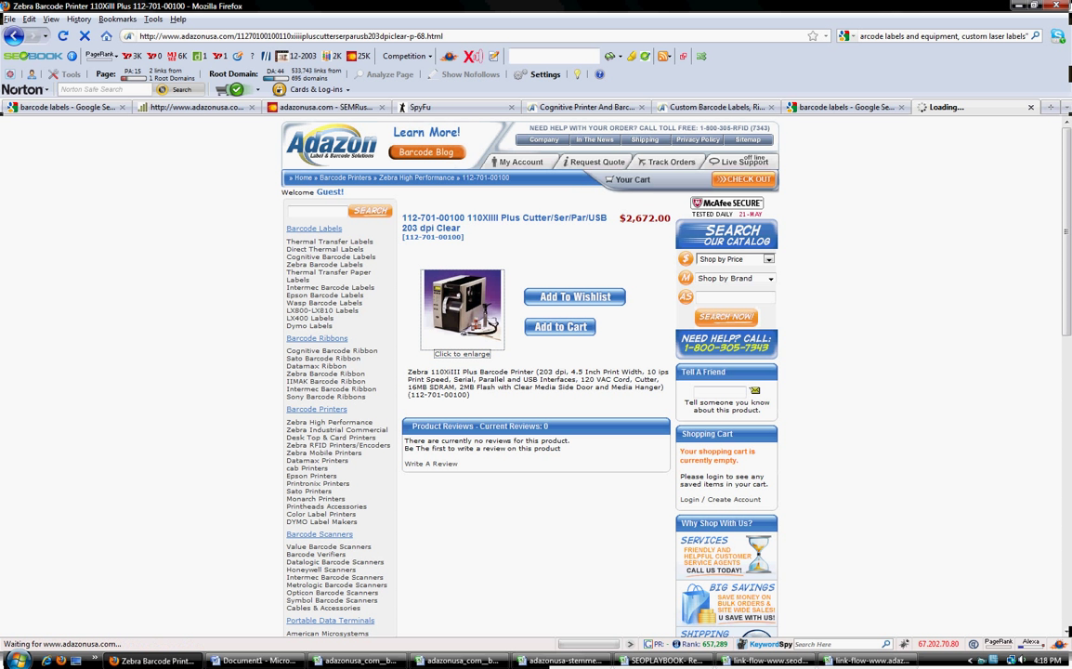
pyautogui.scroll(-3, 327, 438)
pyautogui.scroll(3, 327, 438)
pyautogui.click(315, 499)
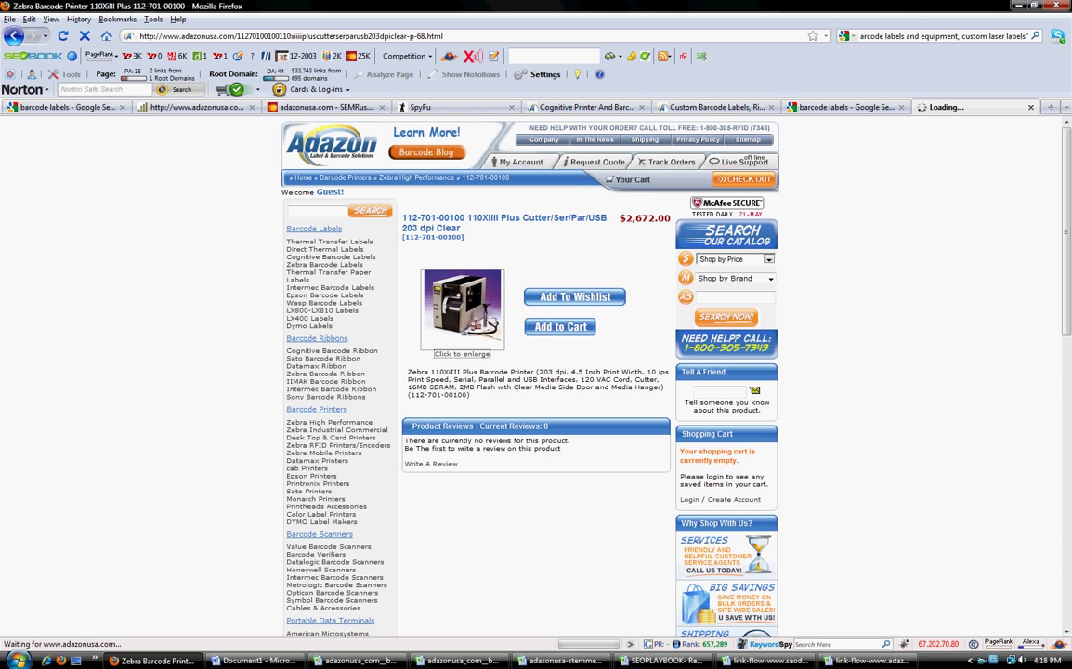
pyautogui.click(462, 354)
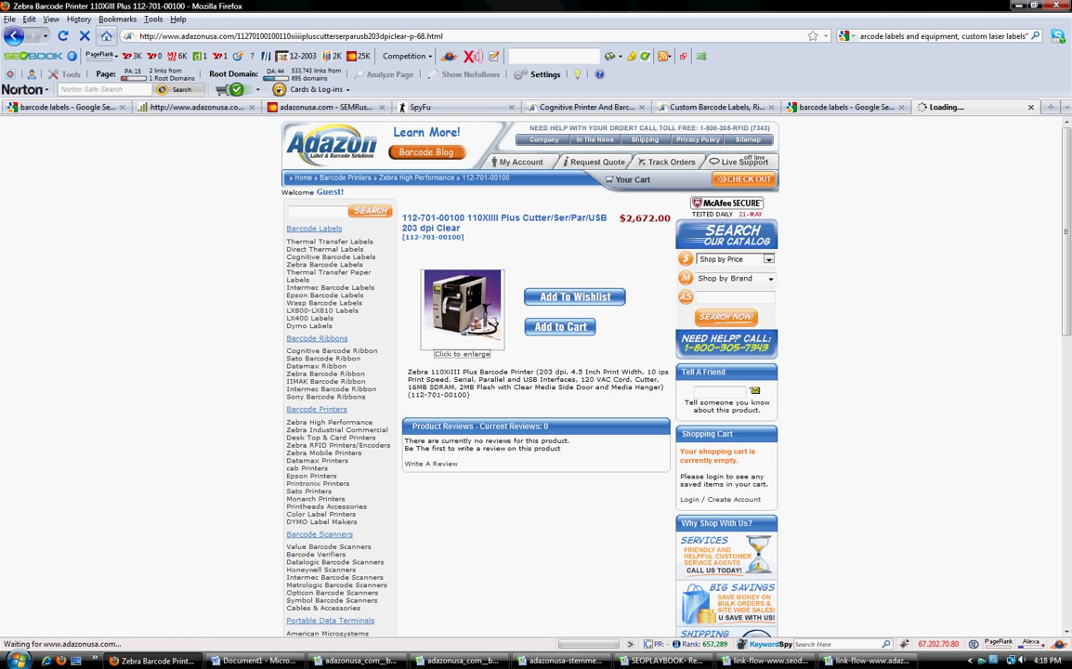